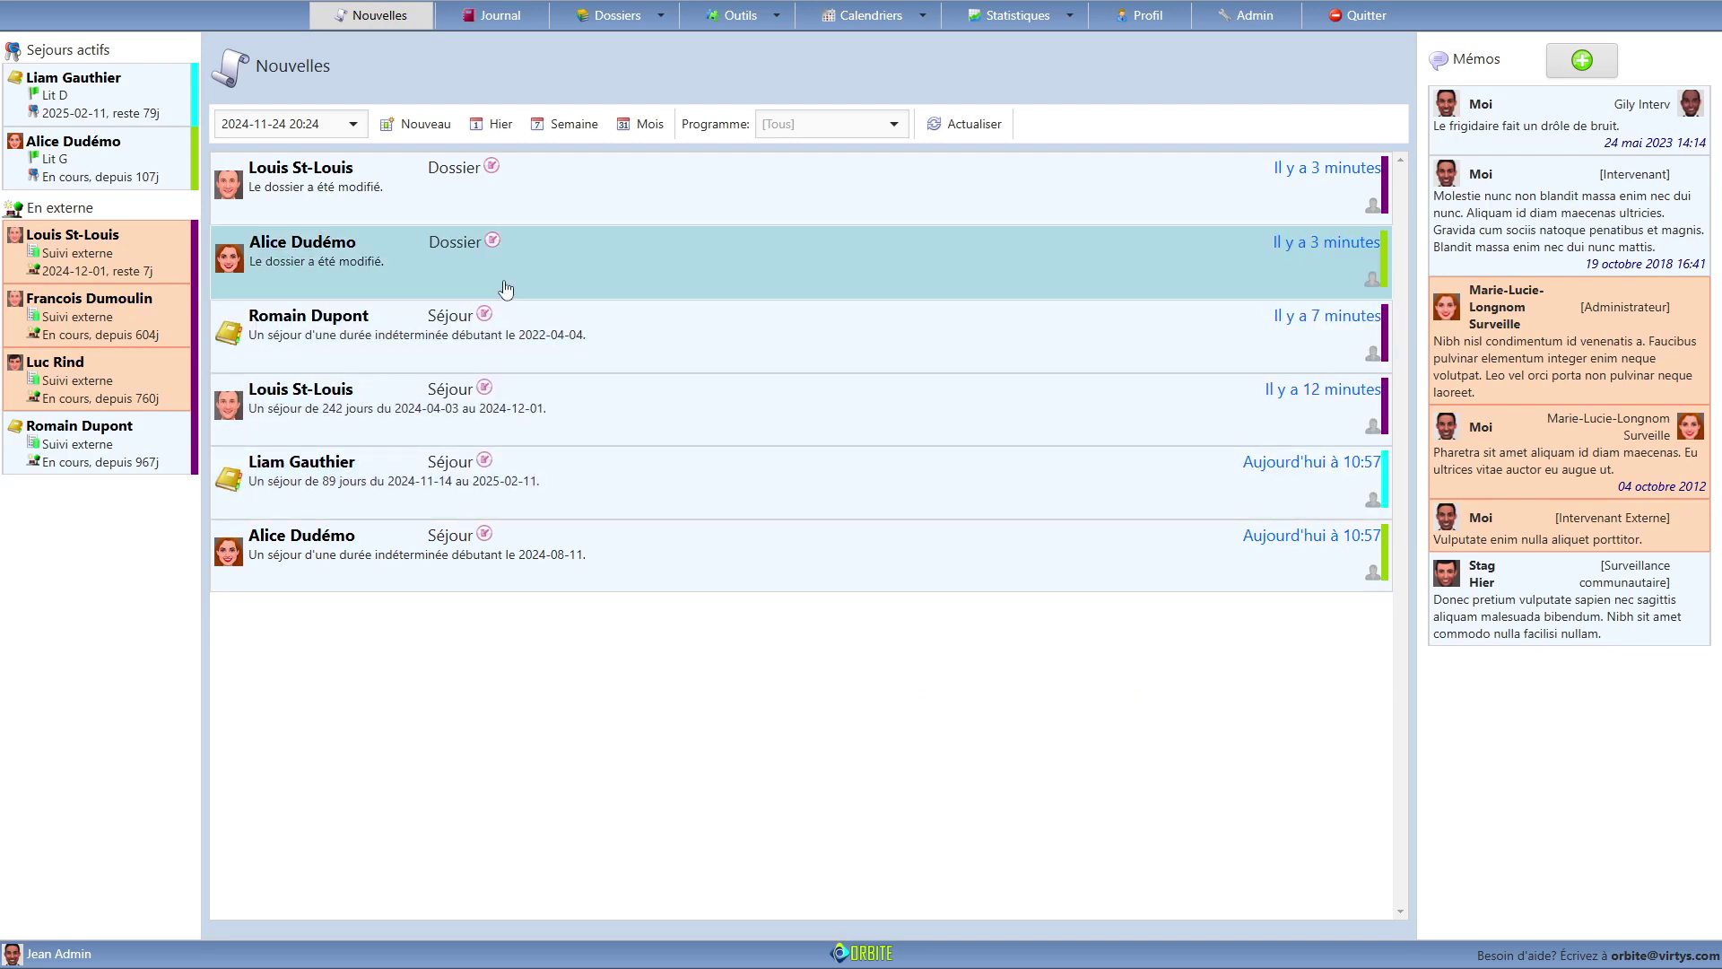
# Step: Open the file of the active-stay client in Lit G and display that client's list of stays
pyautogui.click(125, 171)
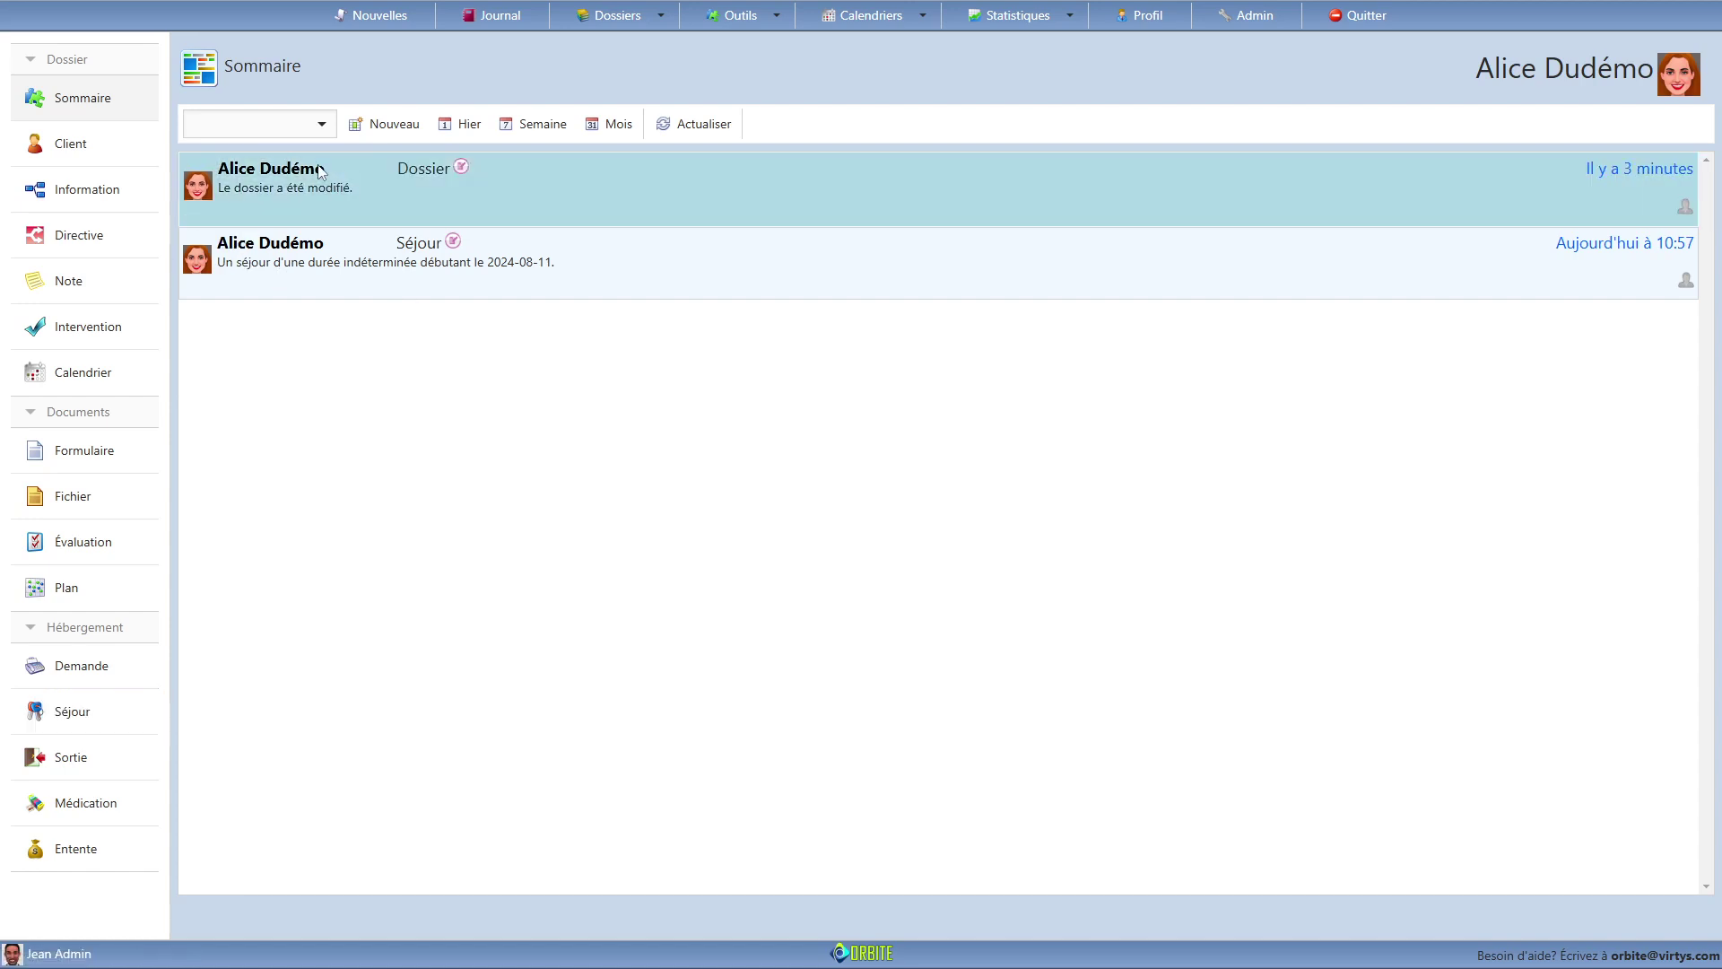
pyautogui.click(91, 726)
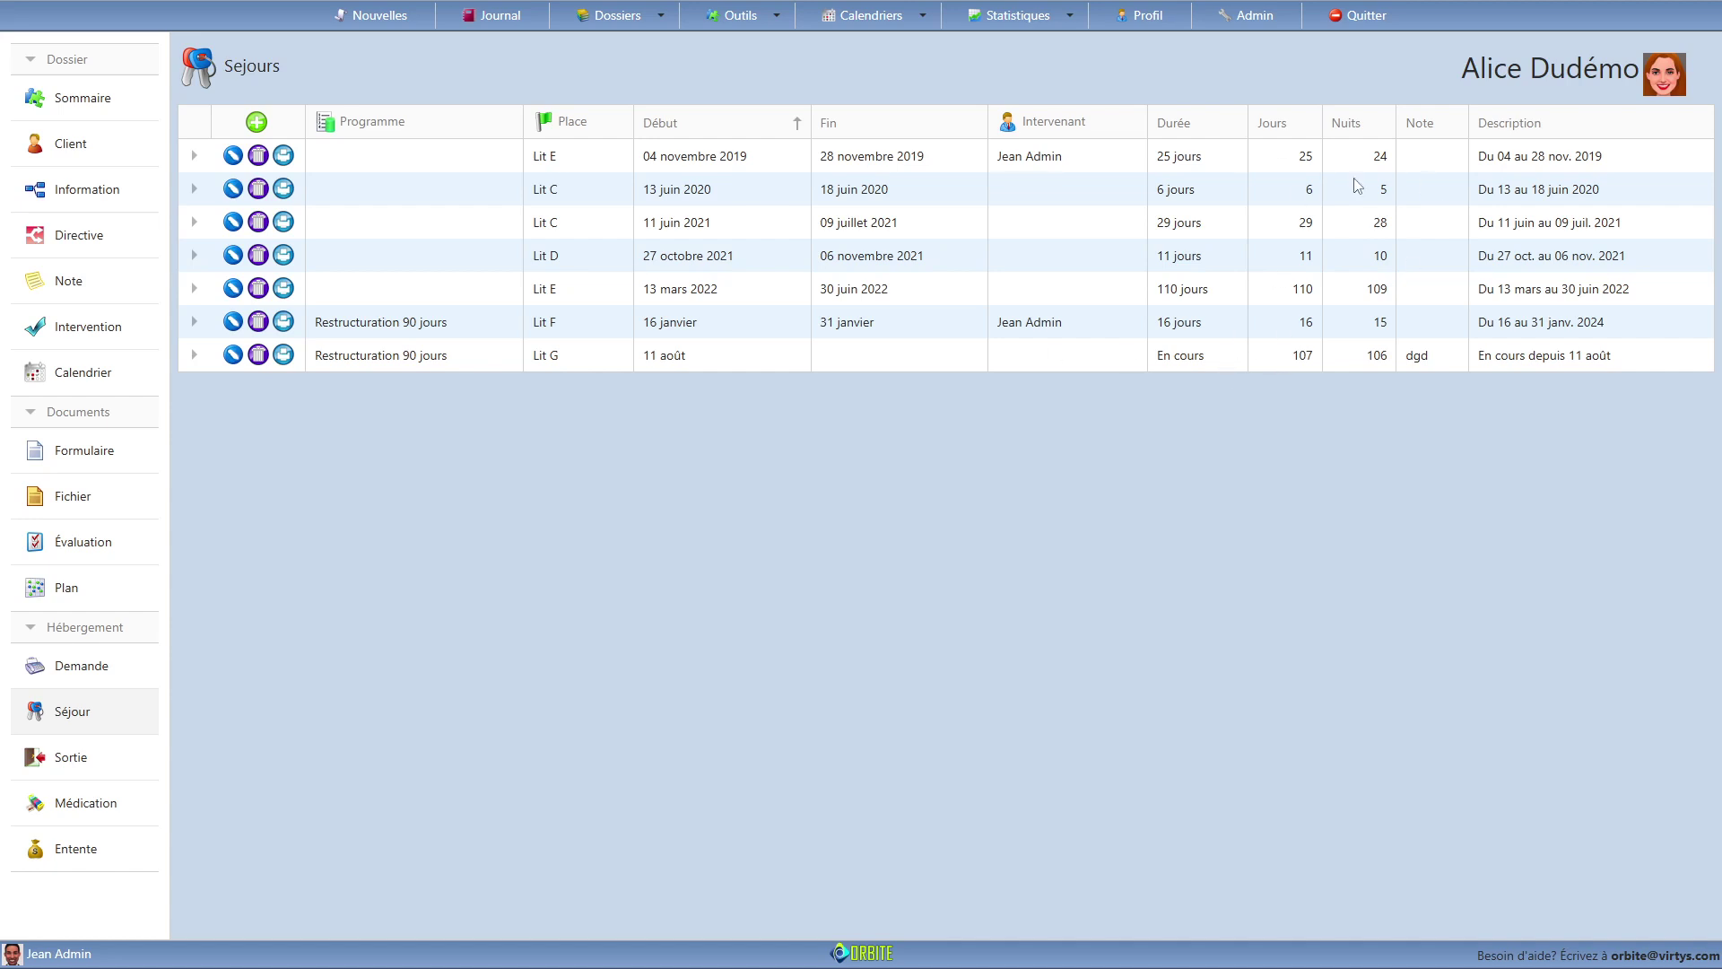
# Step: Open the general statistics and refresh them for the programme Restructuration 90 jours
pyautogui.click(1057, 20)
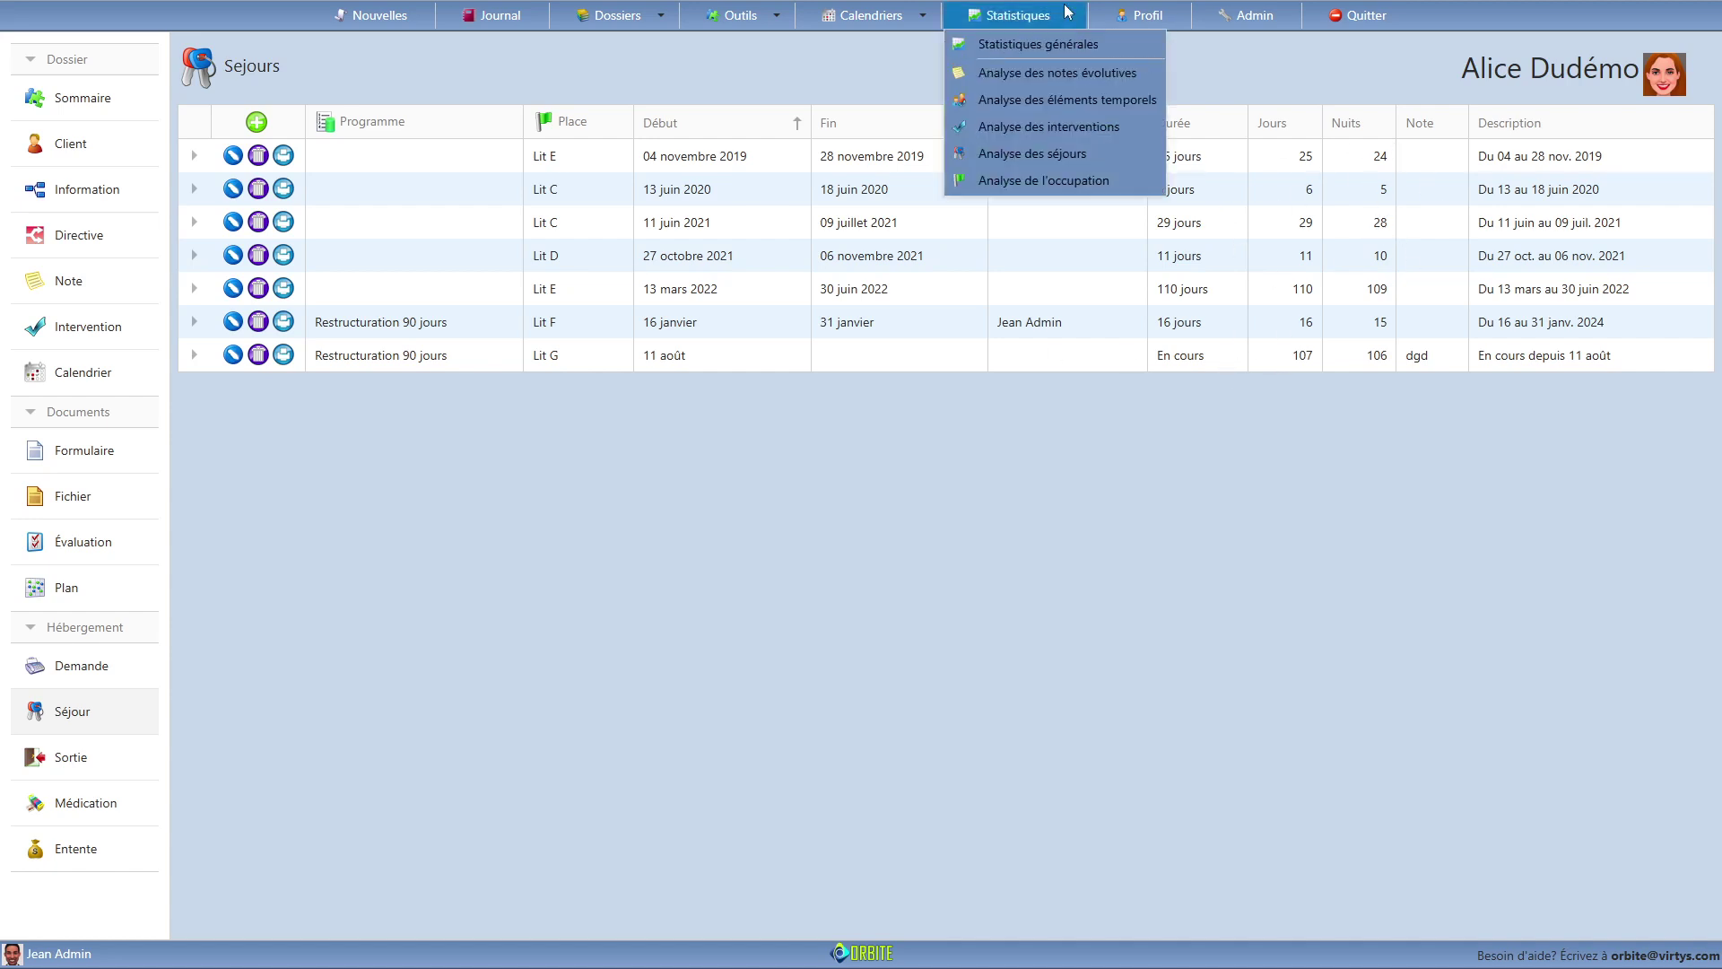
pyautogui.click(1059, 43)
pyautogui.click(1591, 178)
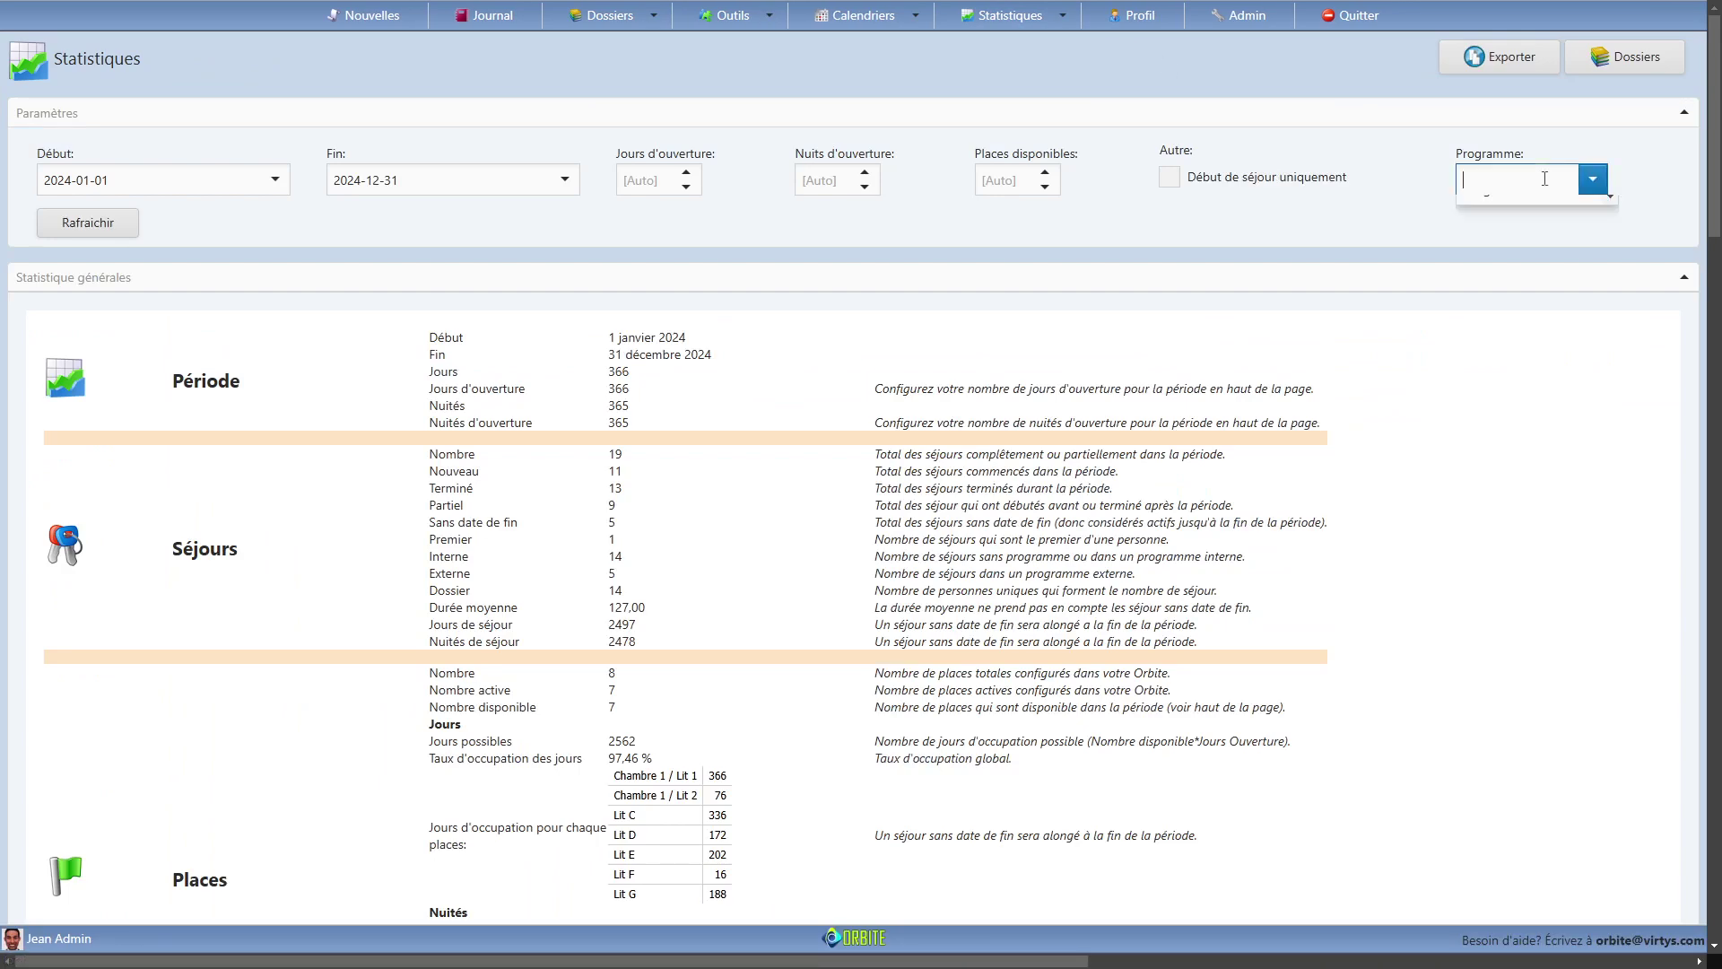
pyautogui.click(1530, 307)
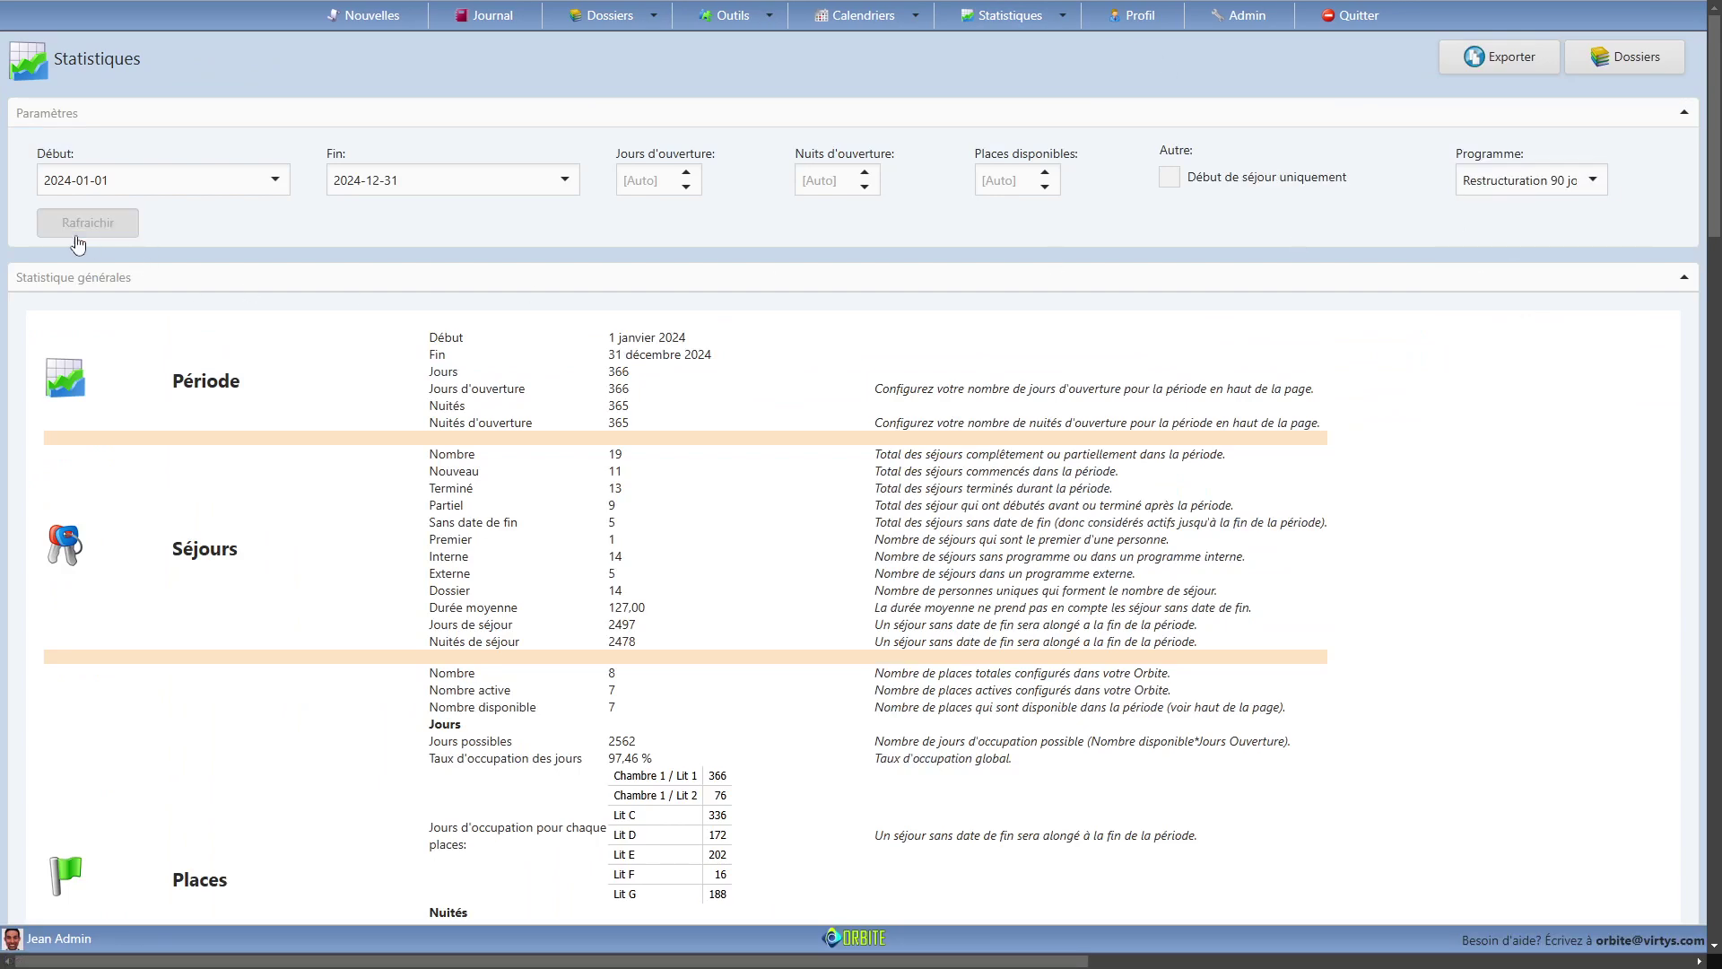
pyautogui.click(99, 224)
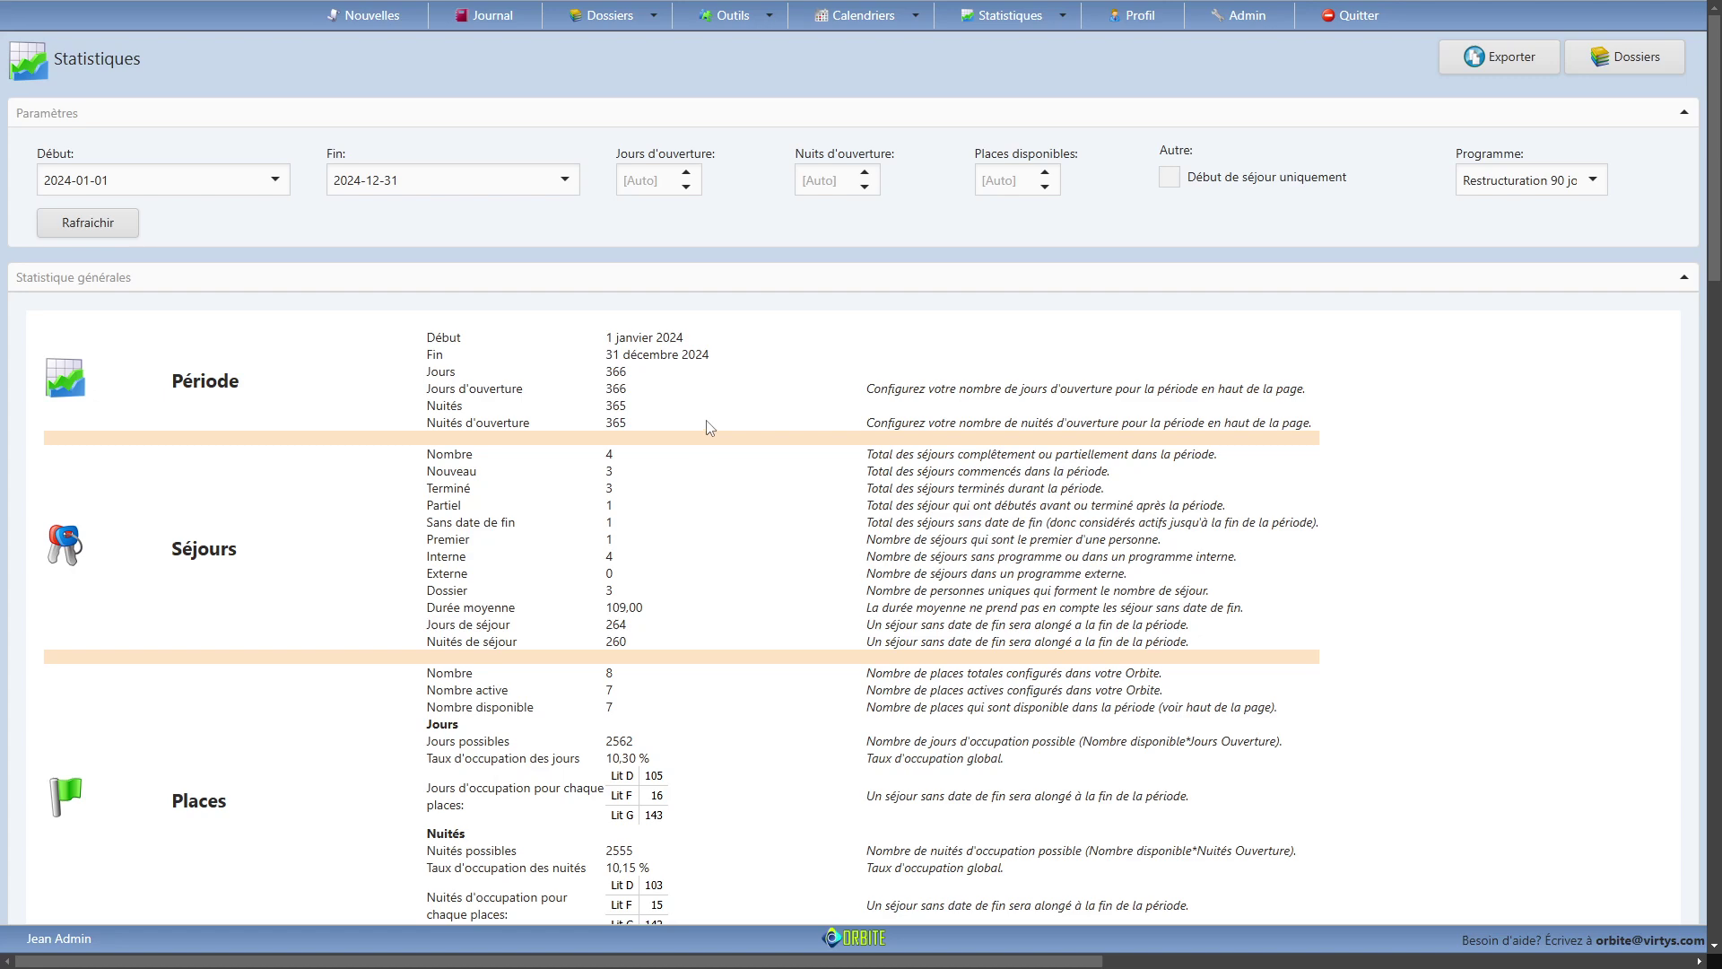
# Step: Examine the programme's general statistics, especially the occupancy by days and nights per place, and the records taken into account
pyautogui.scroll(-3, 710, 428)
pyautogui.scroll(3, 718, 408)
pyautogui.scroll(-3, 714, 406)
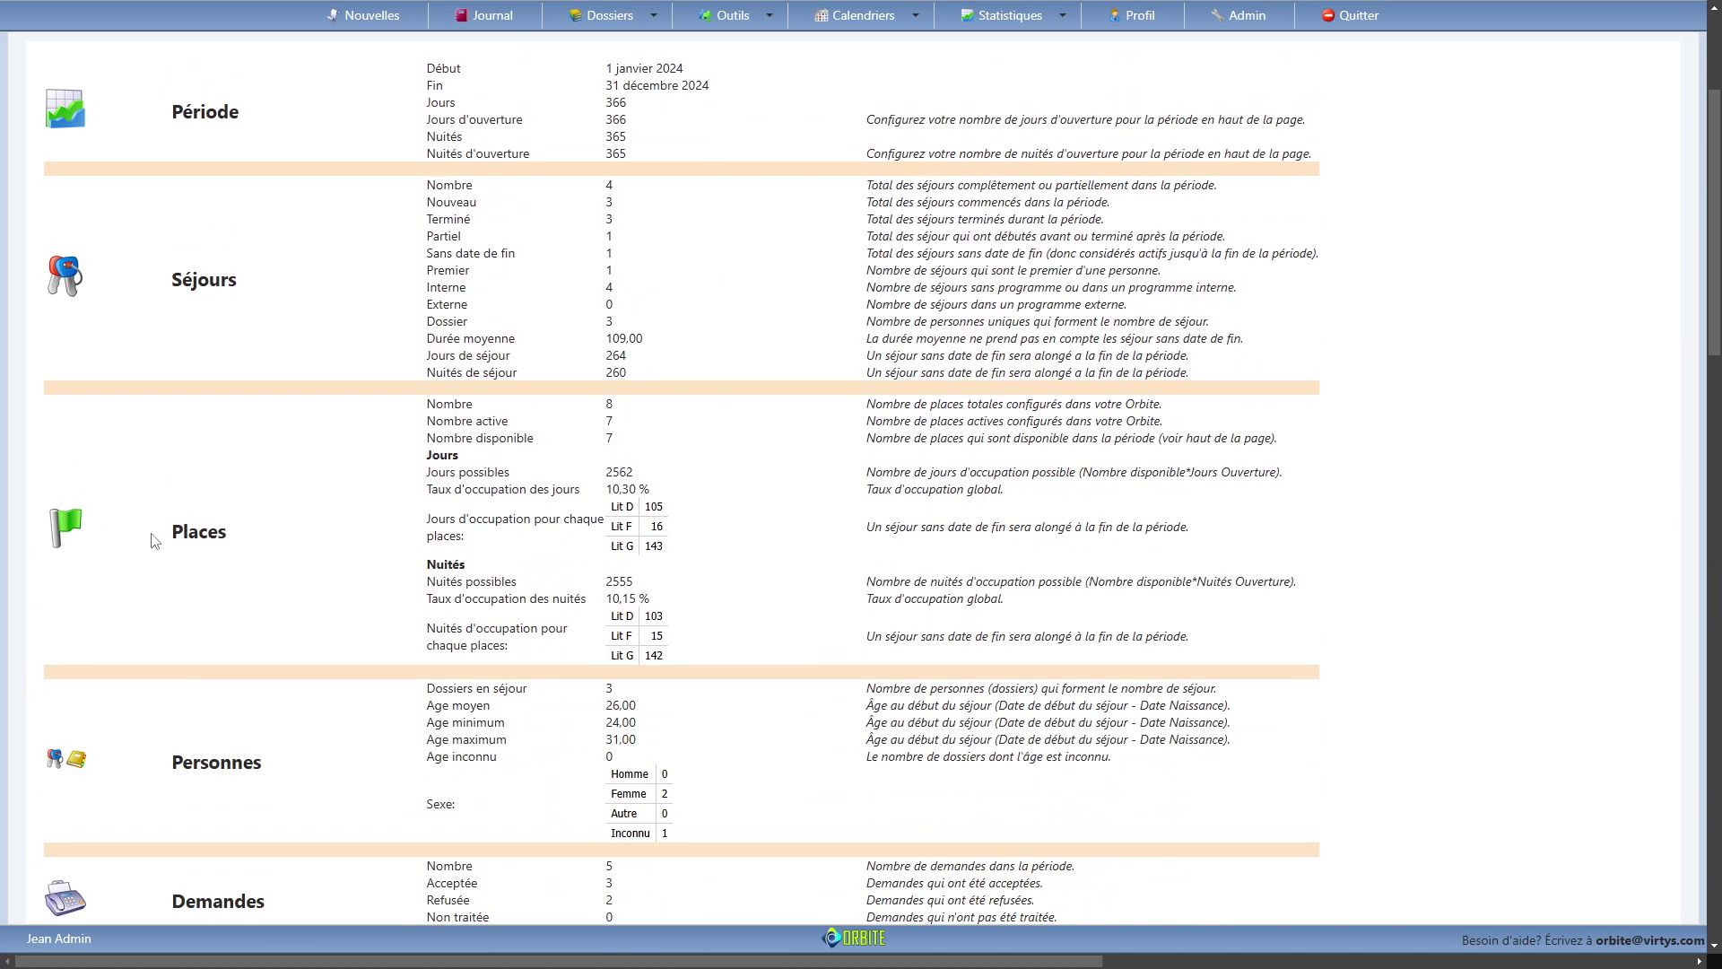
pyautogui.doubleClick(183, 538)
pyautogui.click(499, 576)
pyautogui.moveTo(428, 464); pyautogui.dragTo(476, 466)
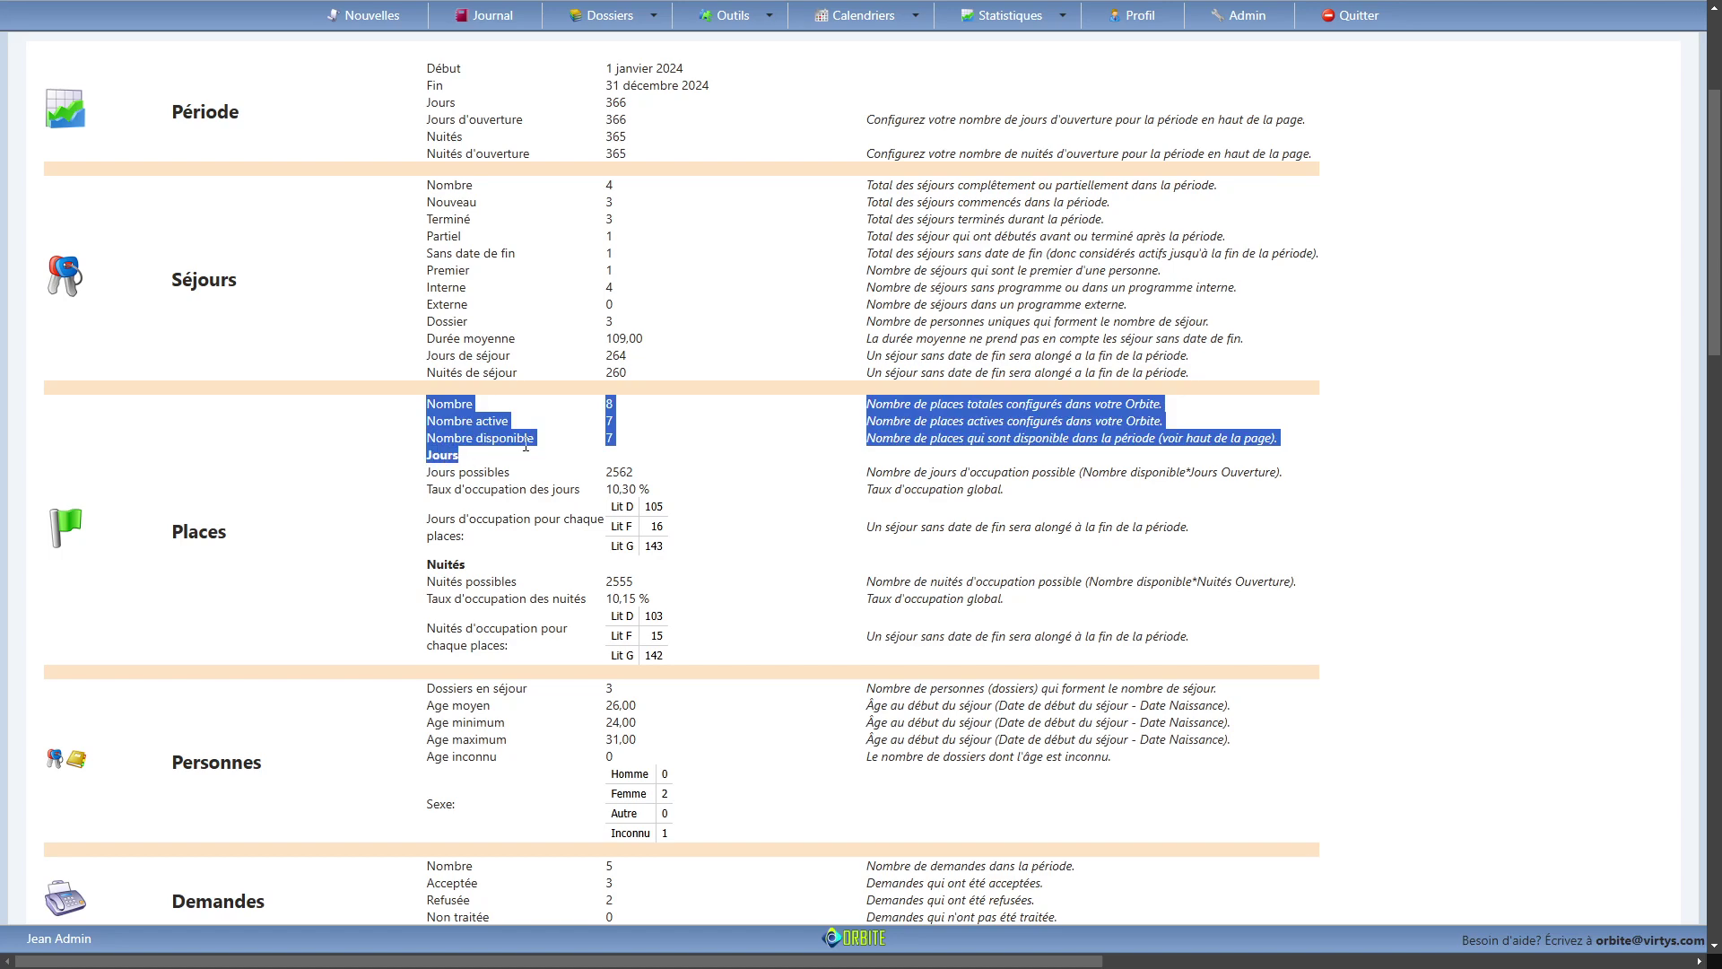
pyautogui.click(507, 469)
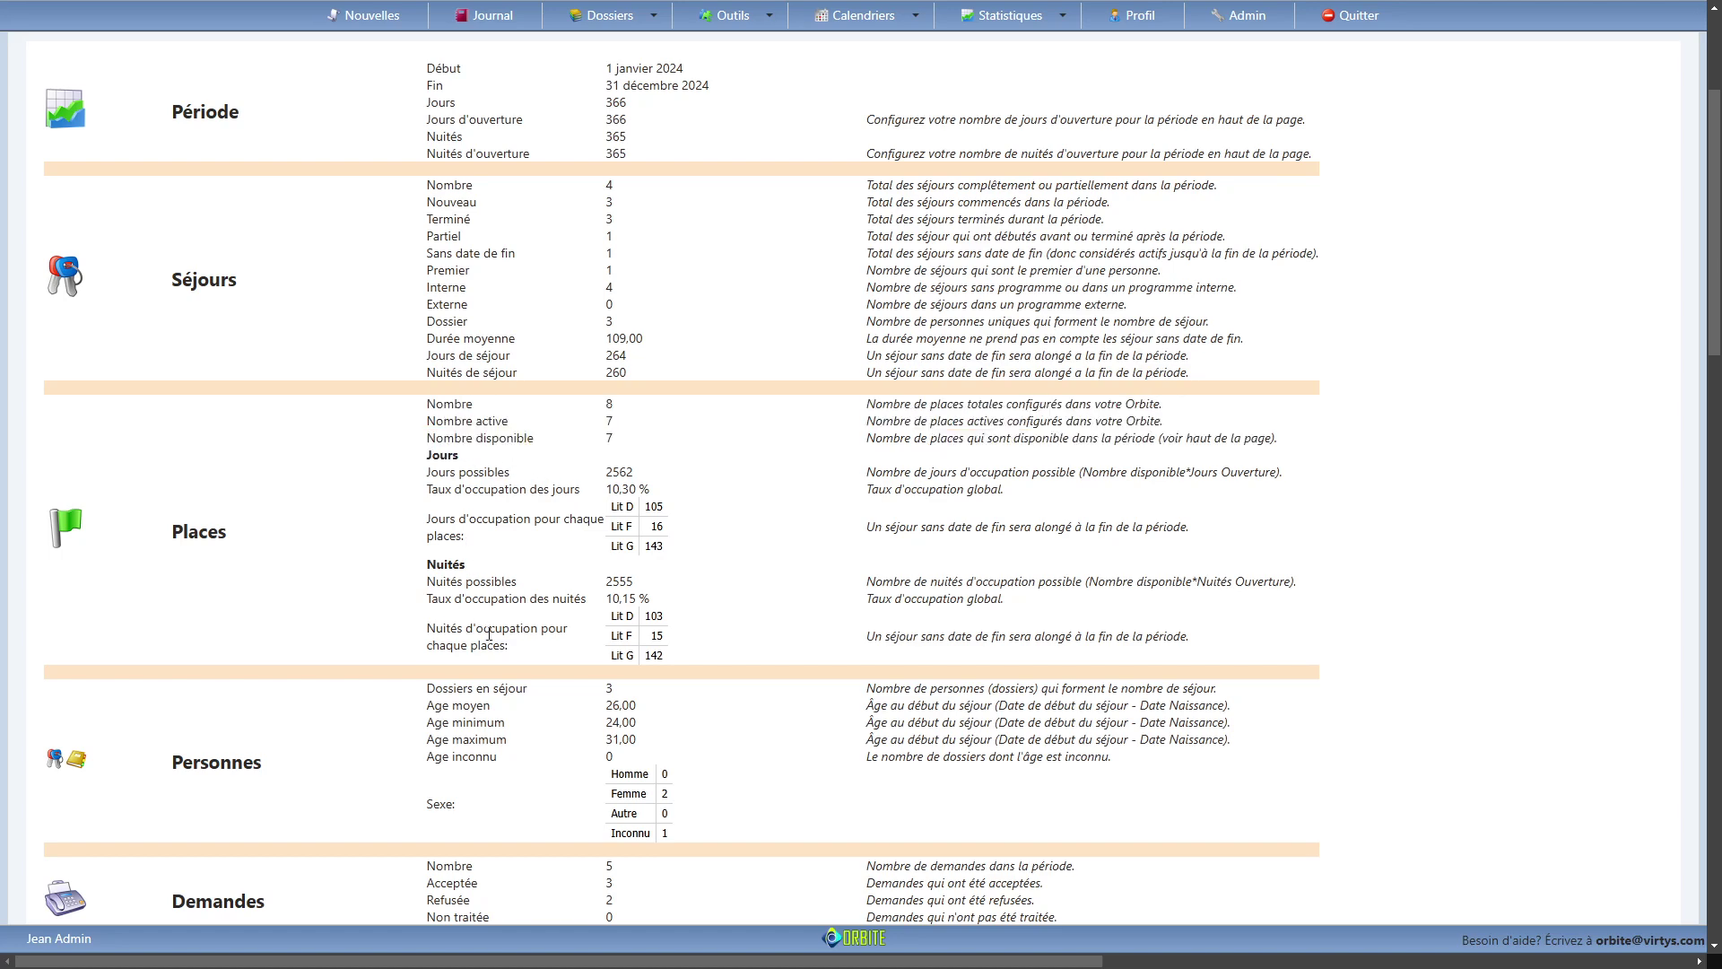
pyautogui.scroll(-1, 489, 634)
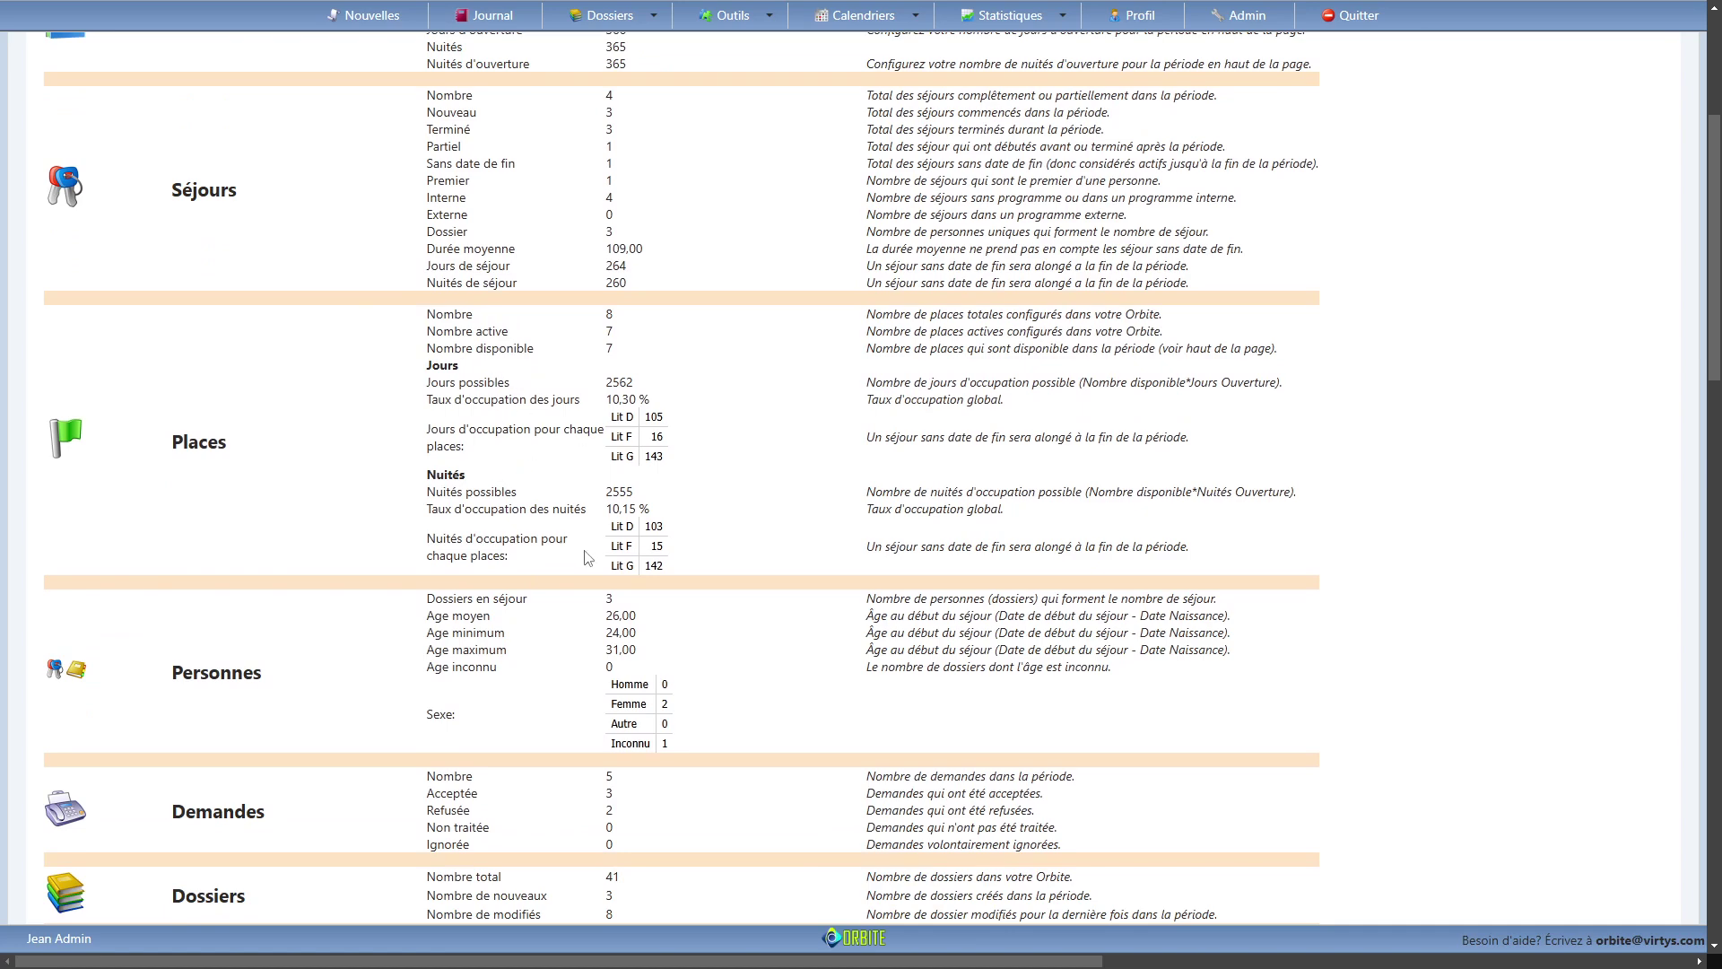
pyautogui.scroll(1, 696, 572)
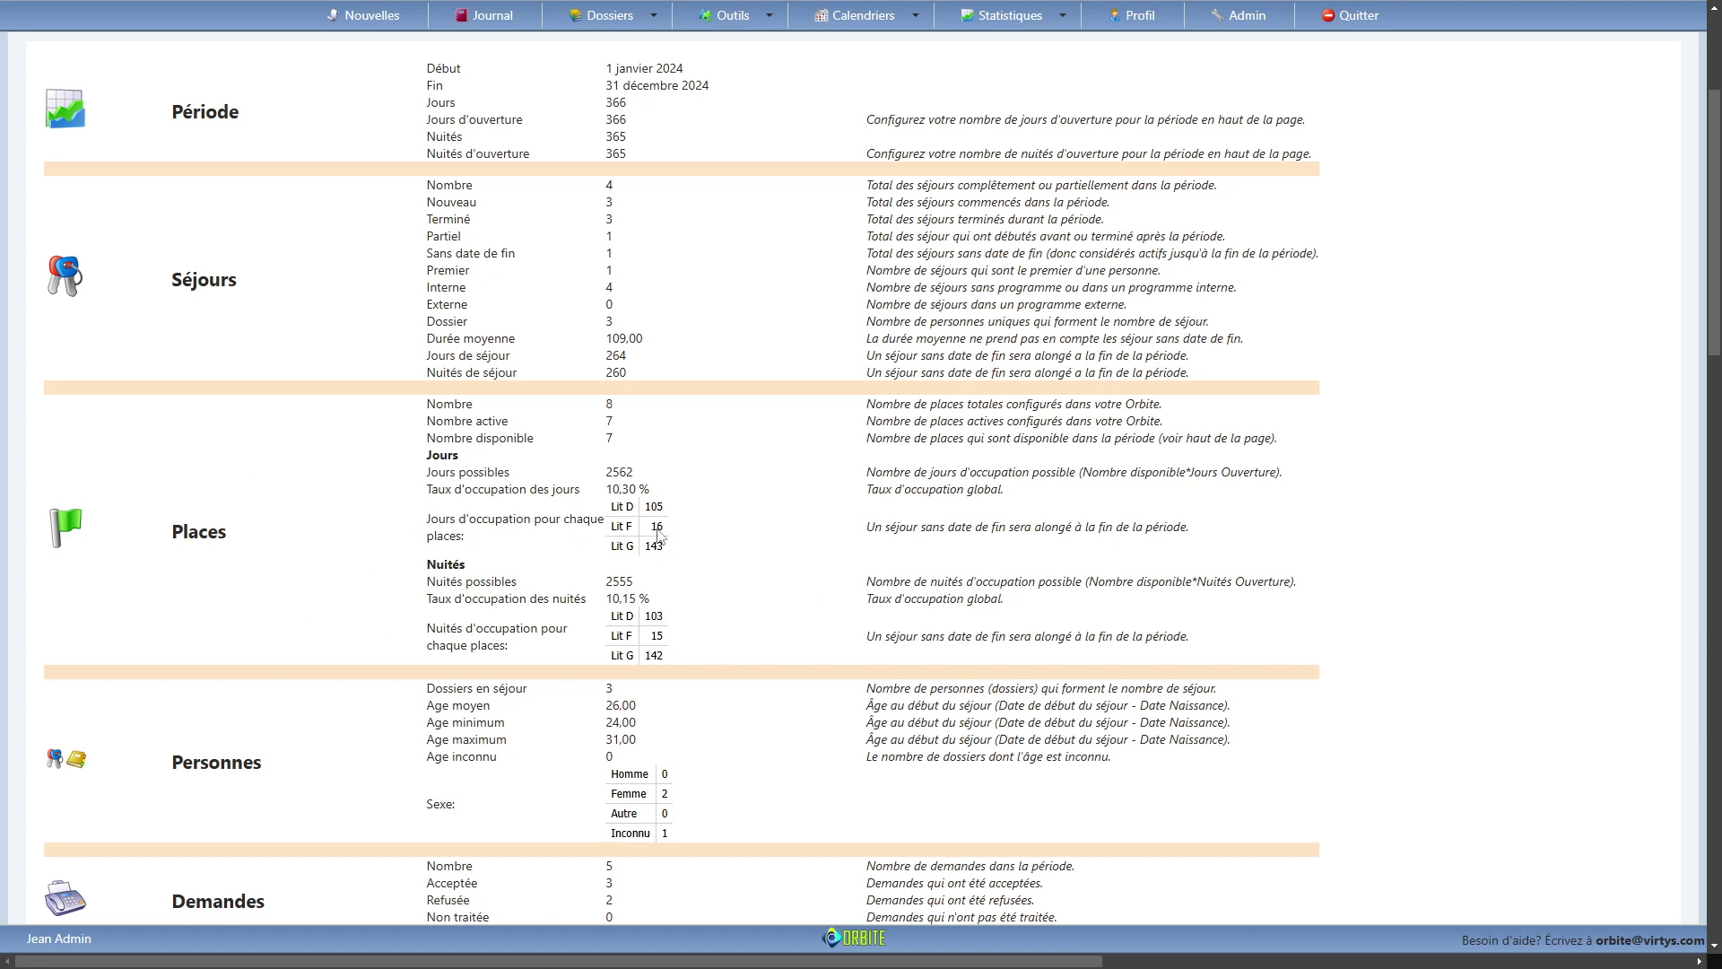
pyautogui.scroll(-1, 709, 555)
pyautogui.scroll(-20, 711, 553)
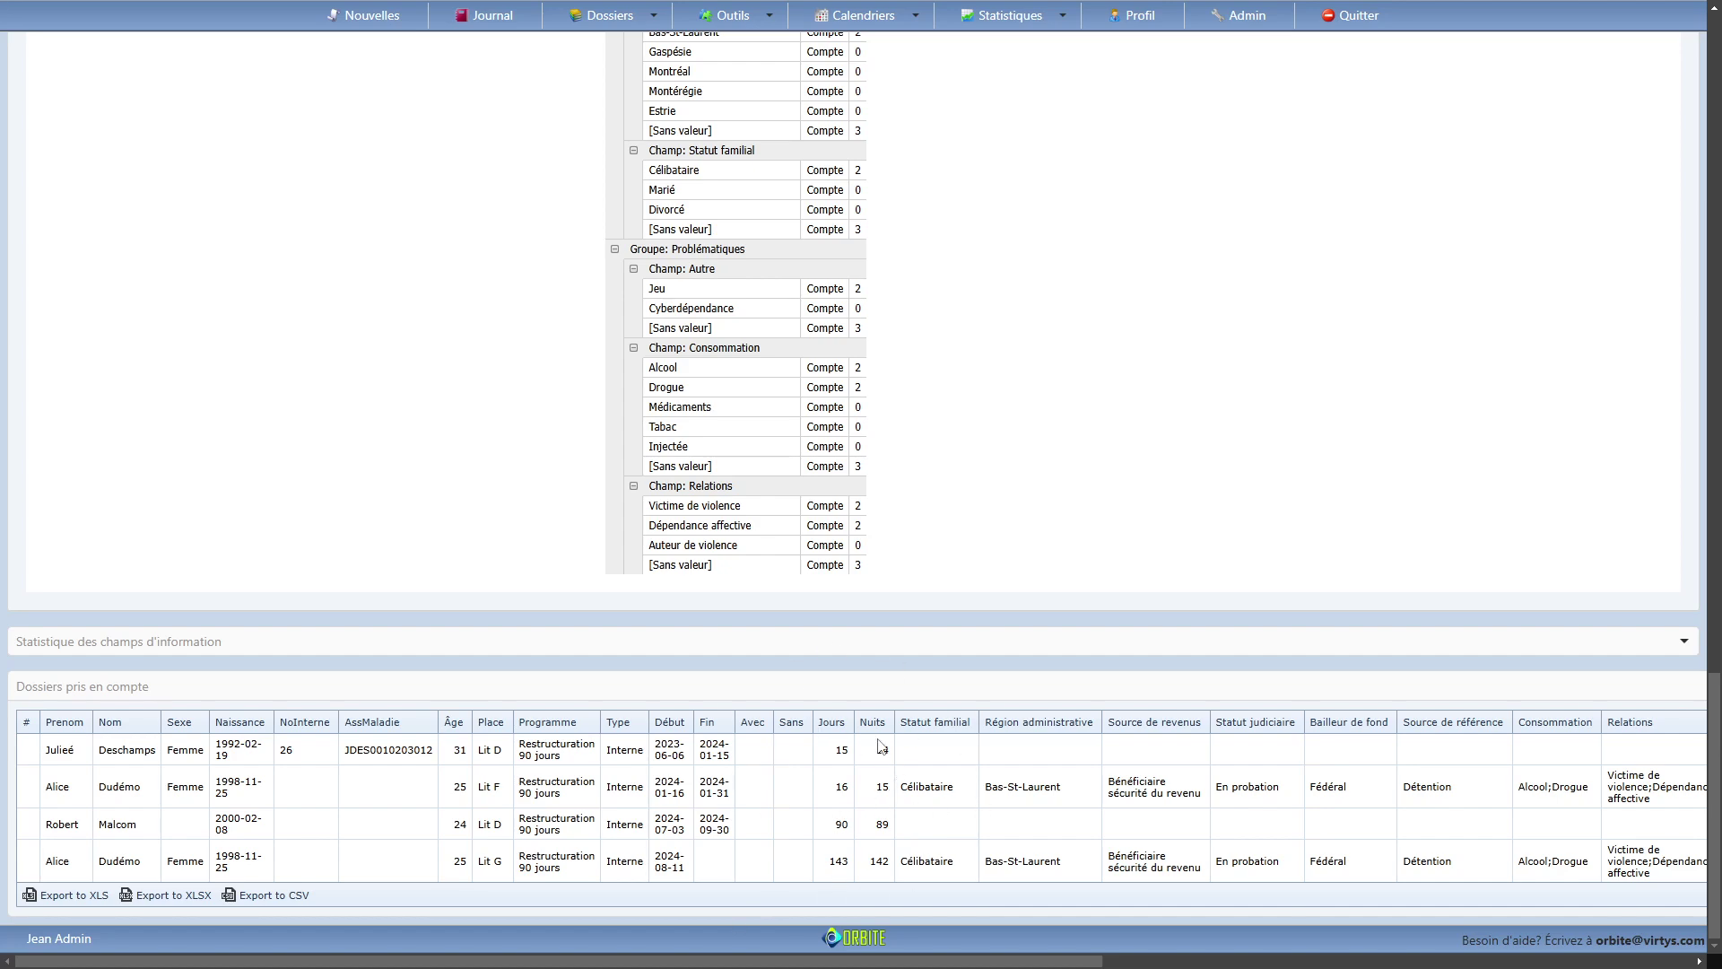
pyautogui.scroll(2, 1140, 688)
pyautogui.scroll(20, 1141, 688)
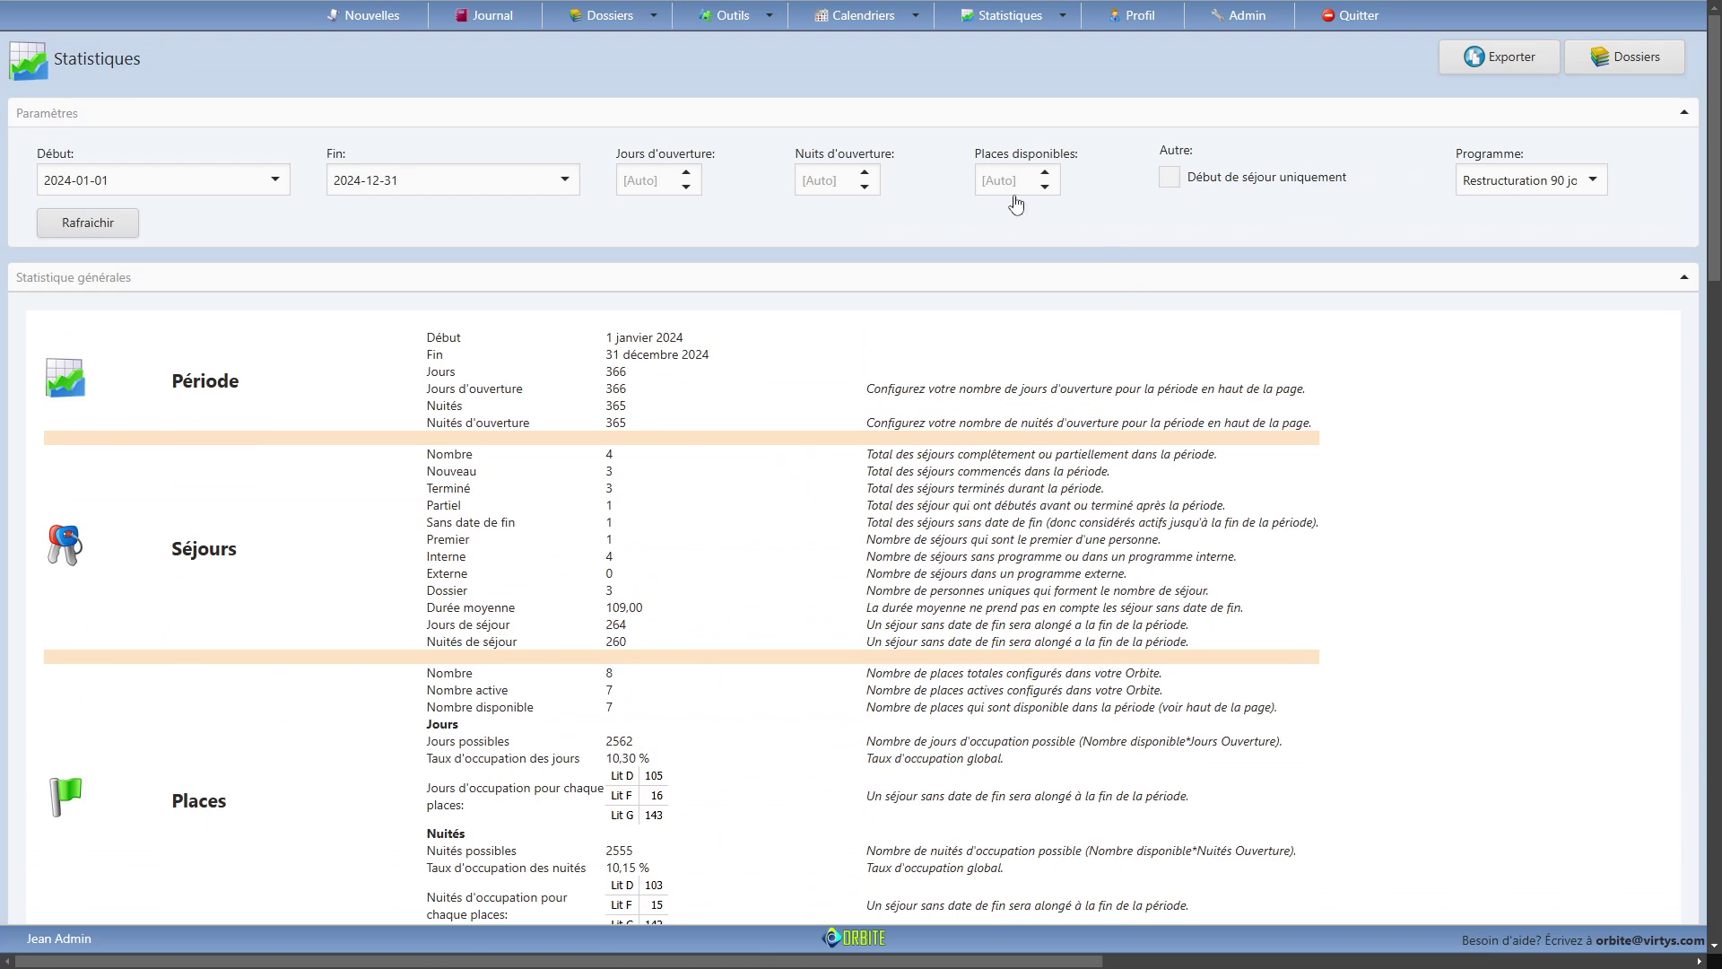
# Step: Open the occupancy analysis and generate the Clients par mois report counted in nuitées for the 2024-01-01 to 2024-12-31 period
pyautogui.click(1066, 27)
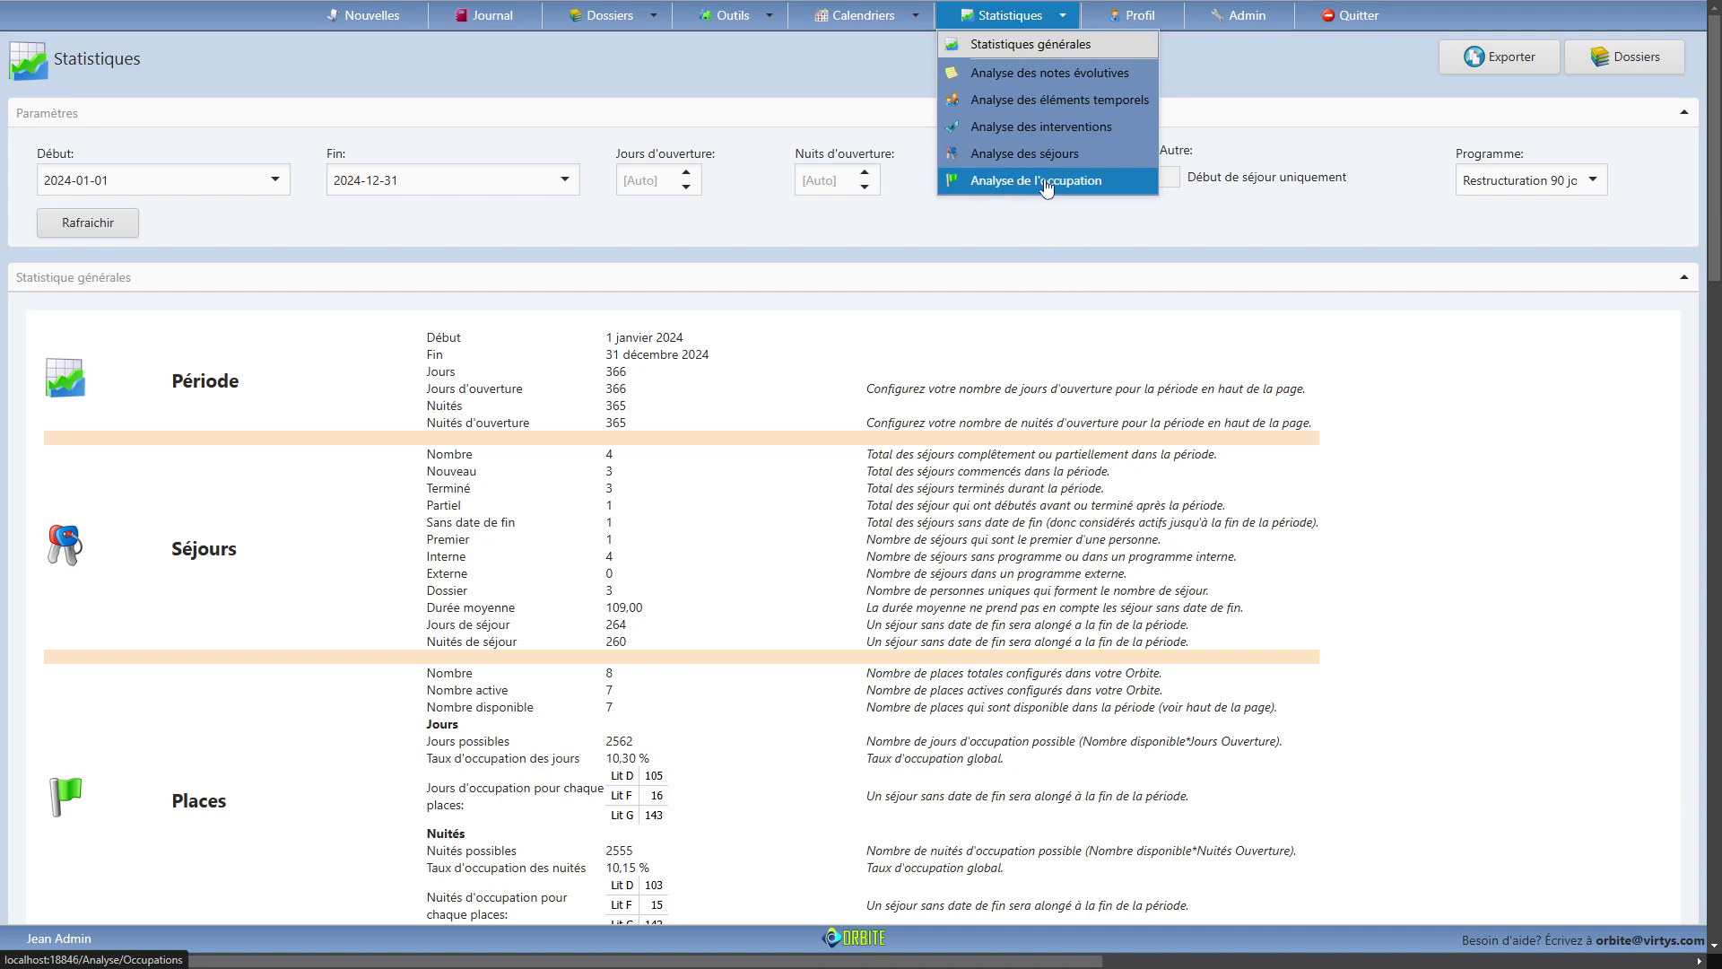
pyautogui.click(1048, 184)
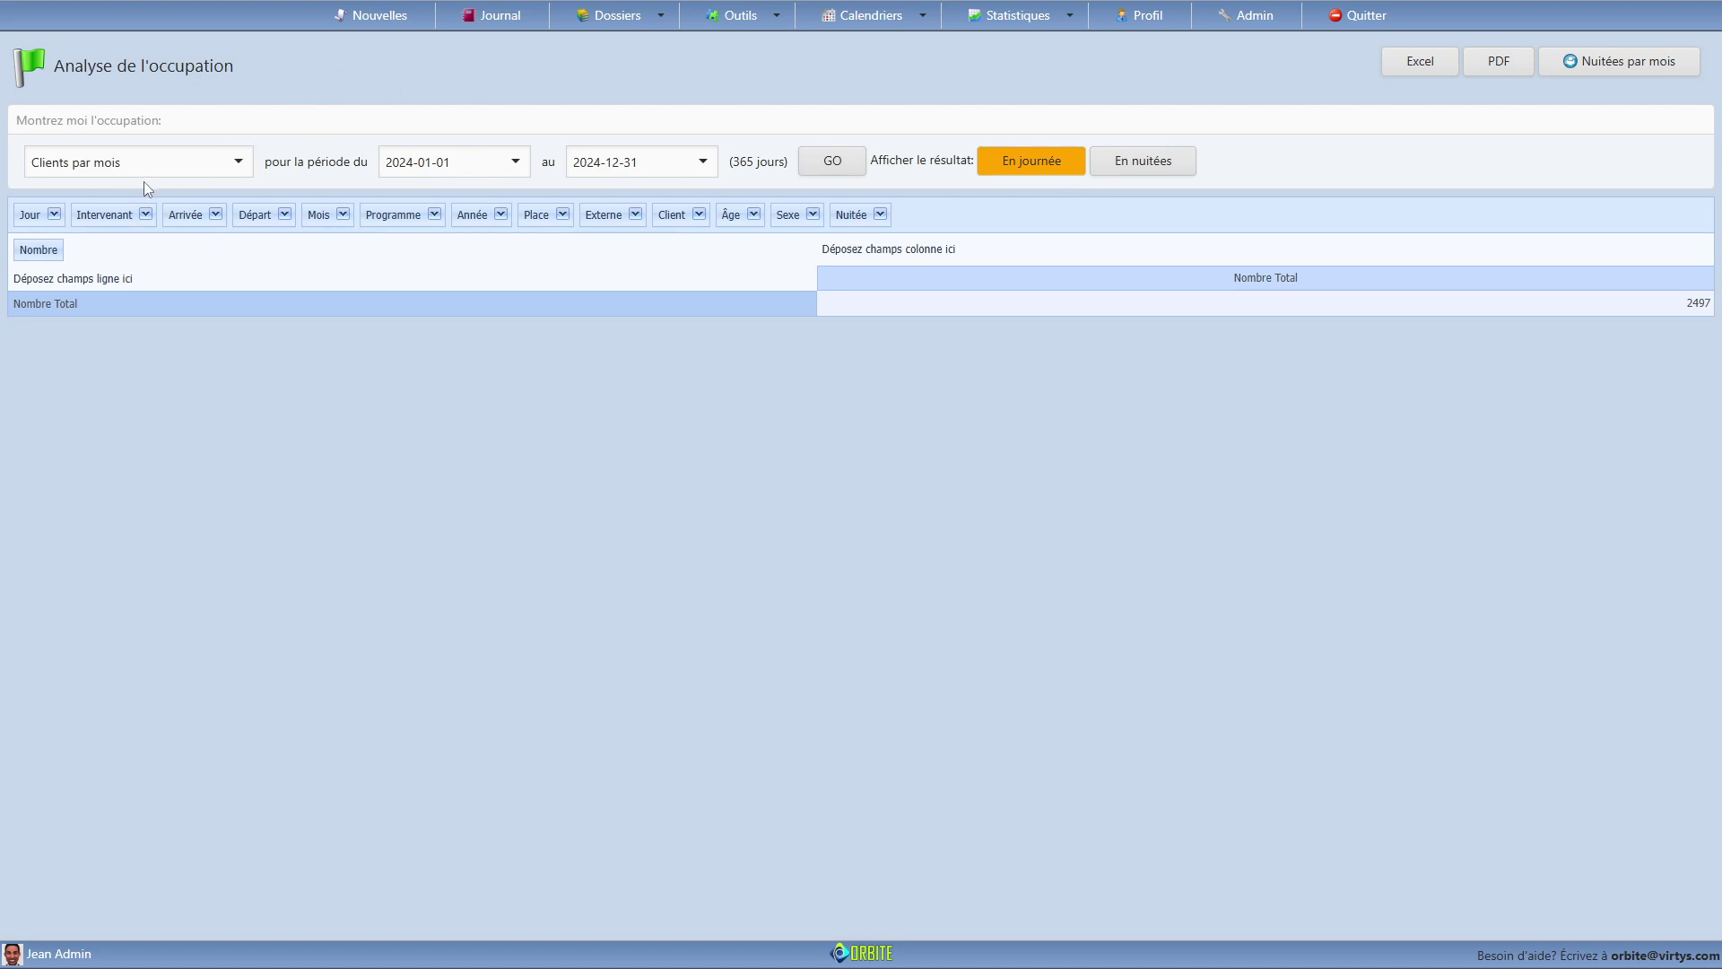
pyautogui.click(238, 163)
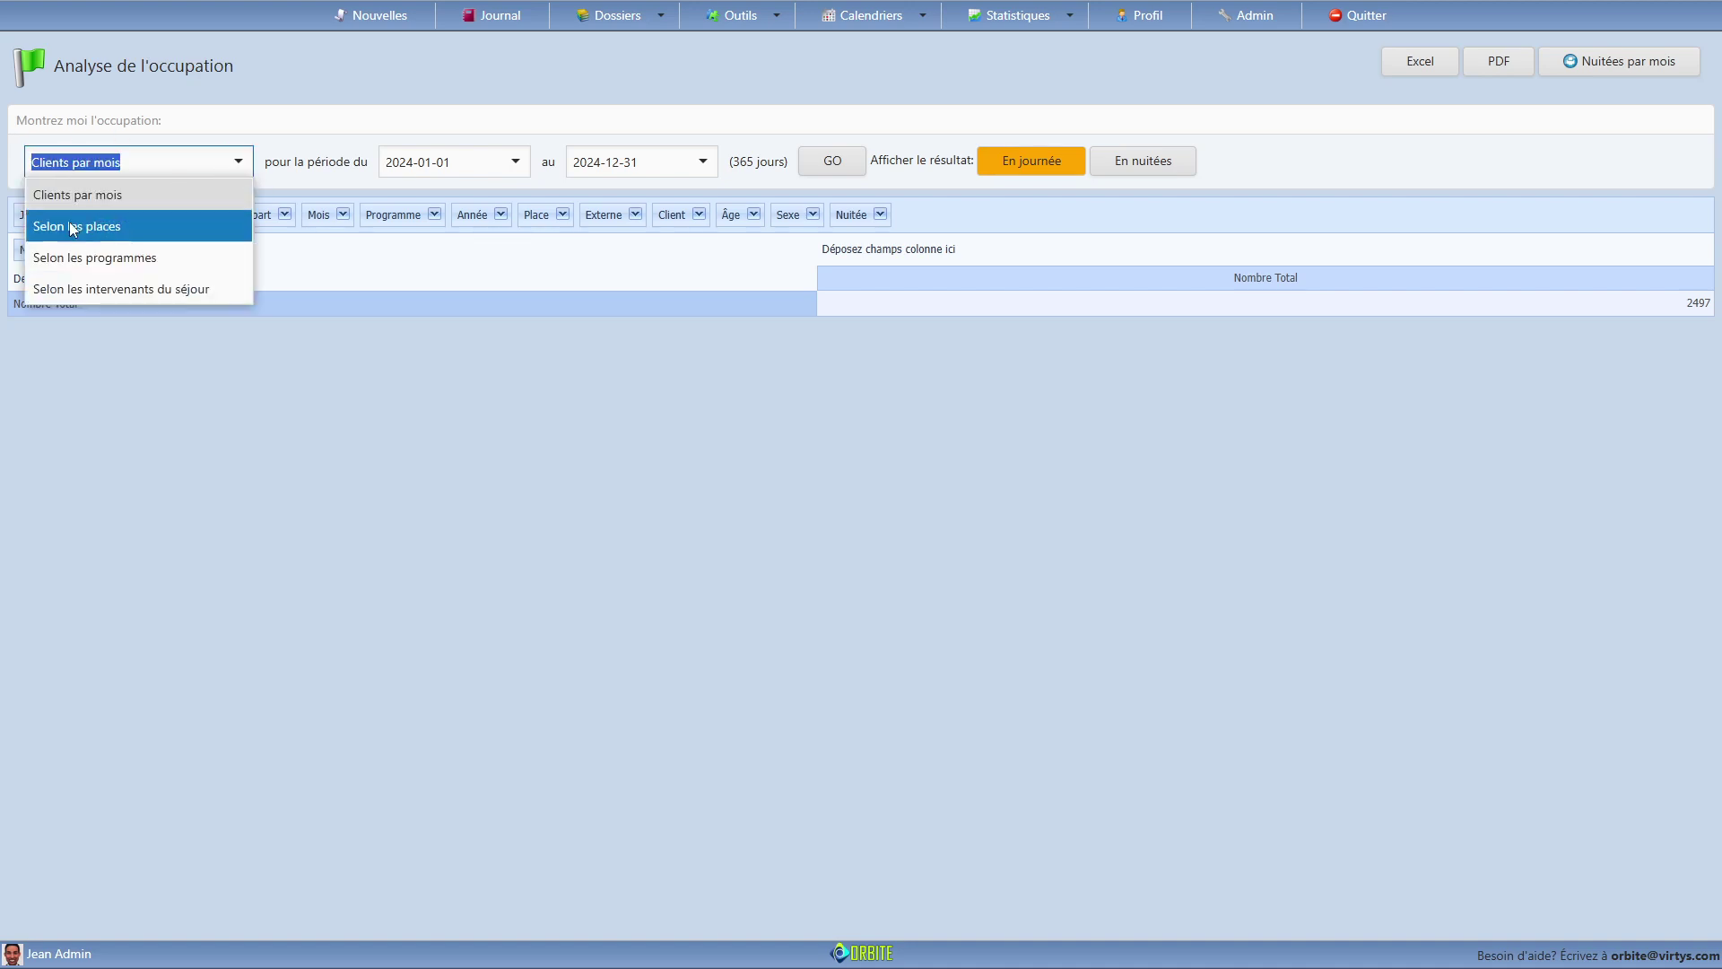
pyautogui.click(104, 194)
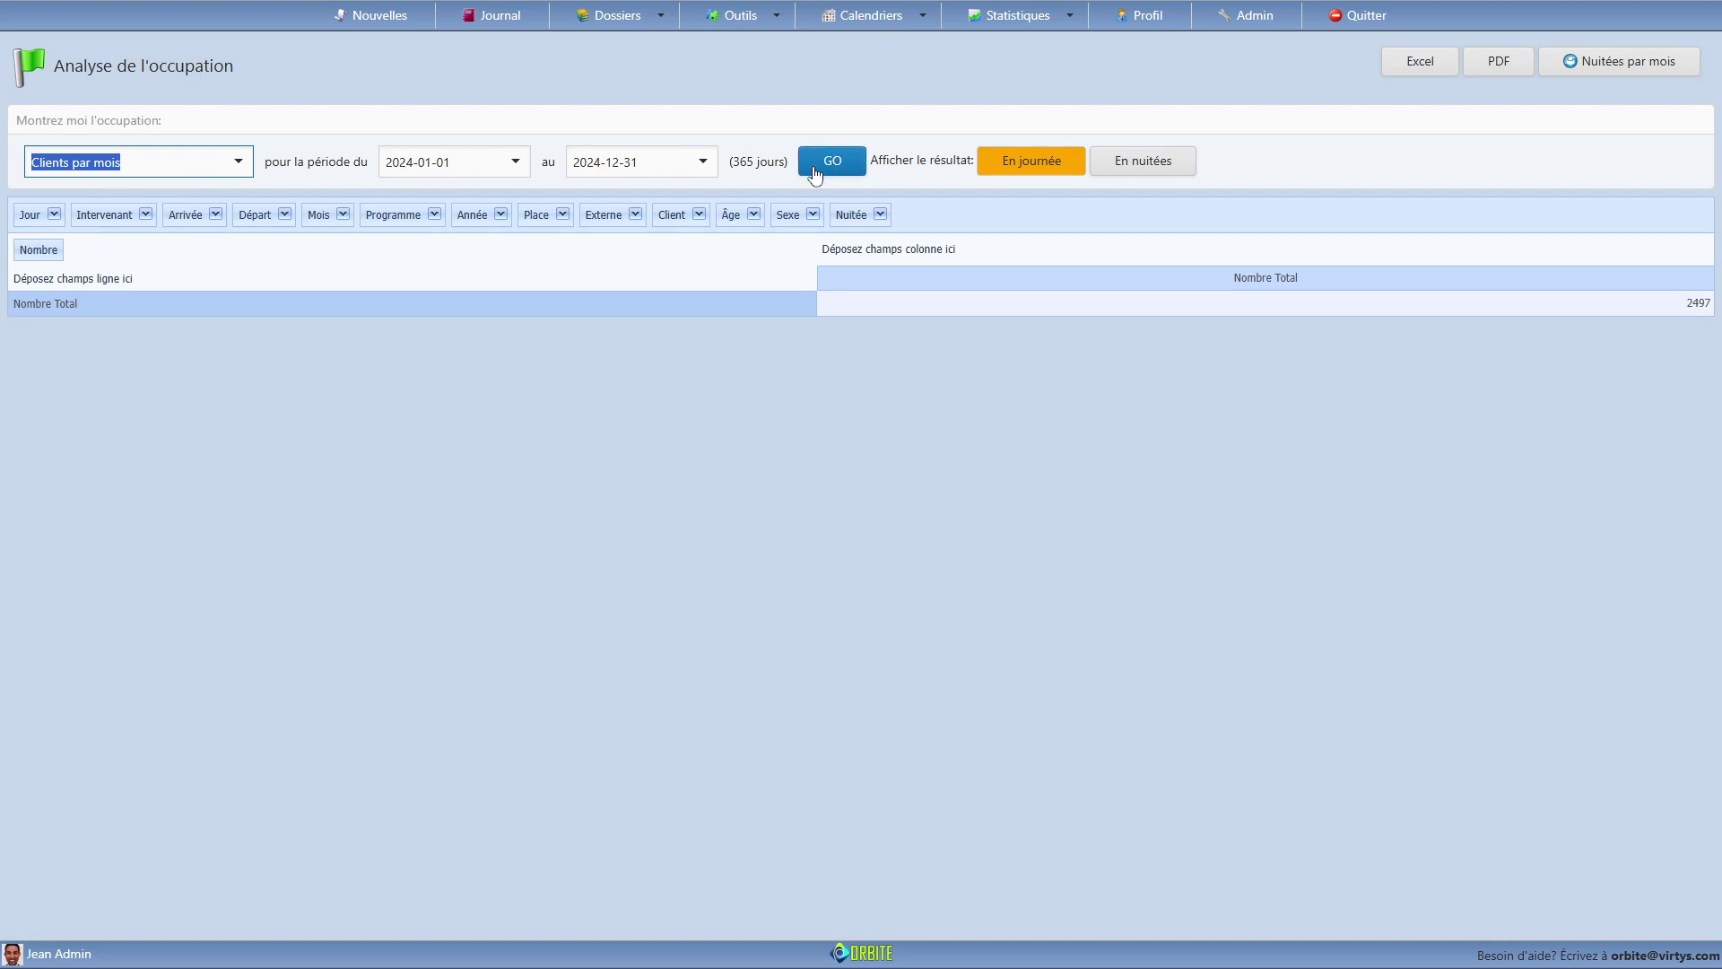
pyautogui.click(1142, 170)
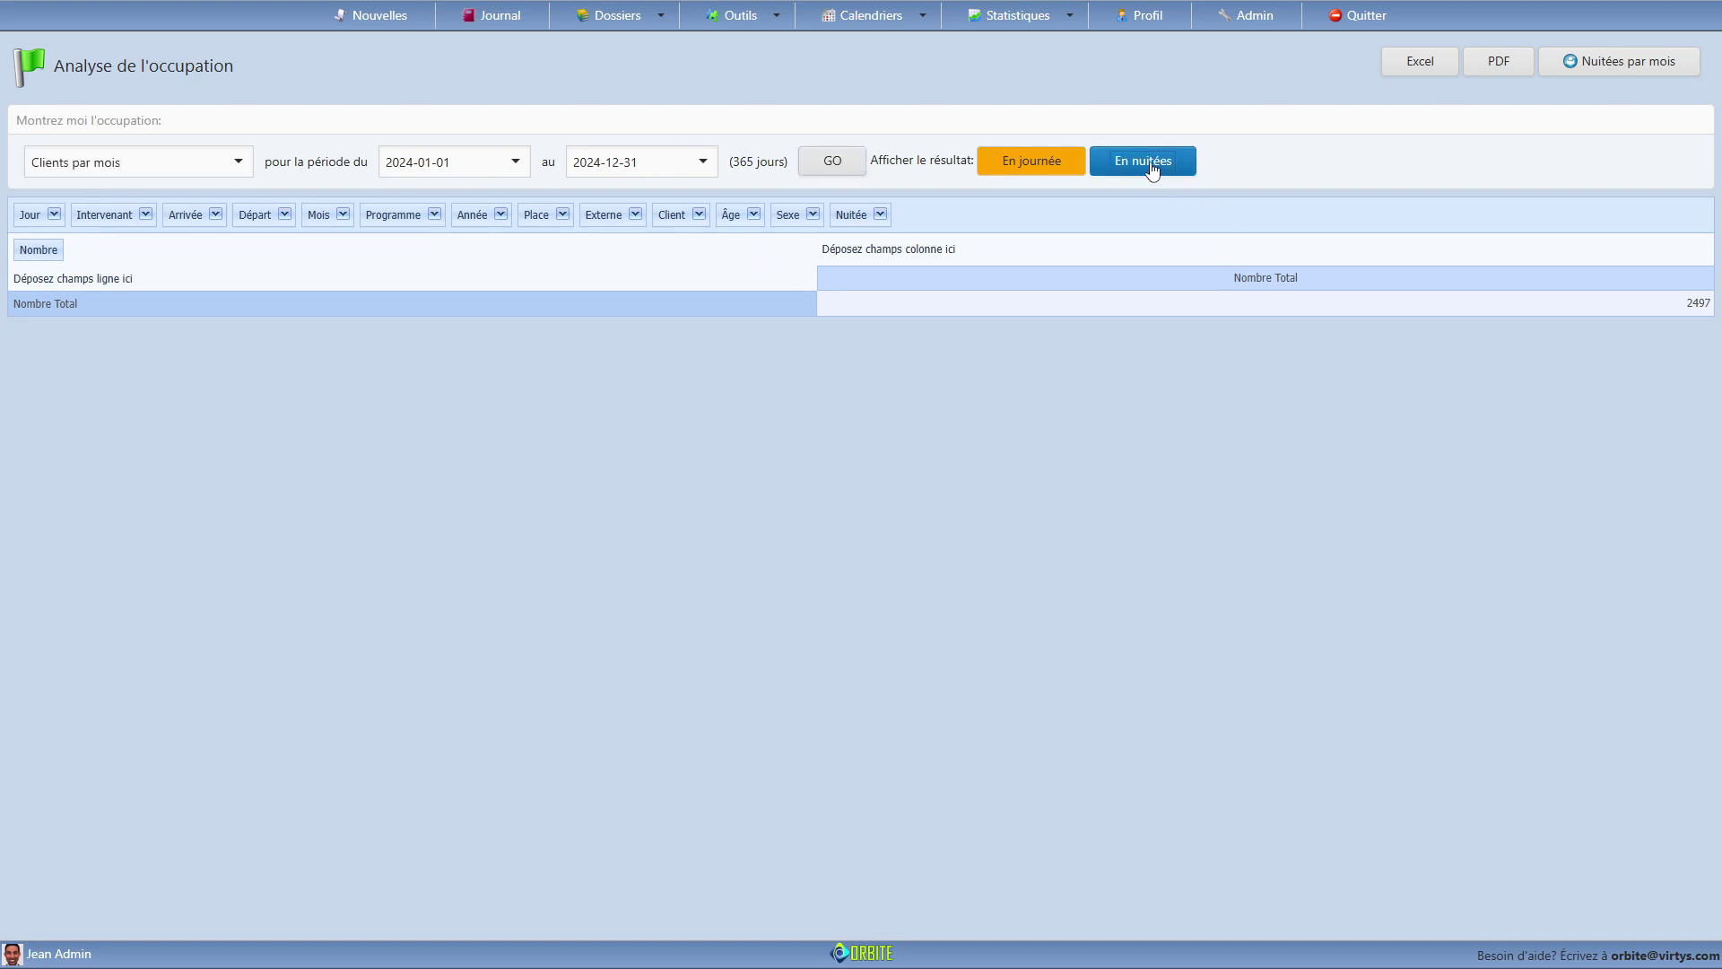
pyautogui.click(838, 164)
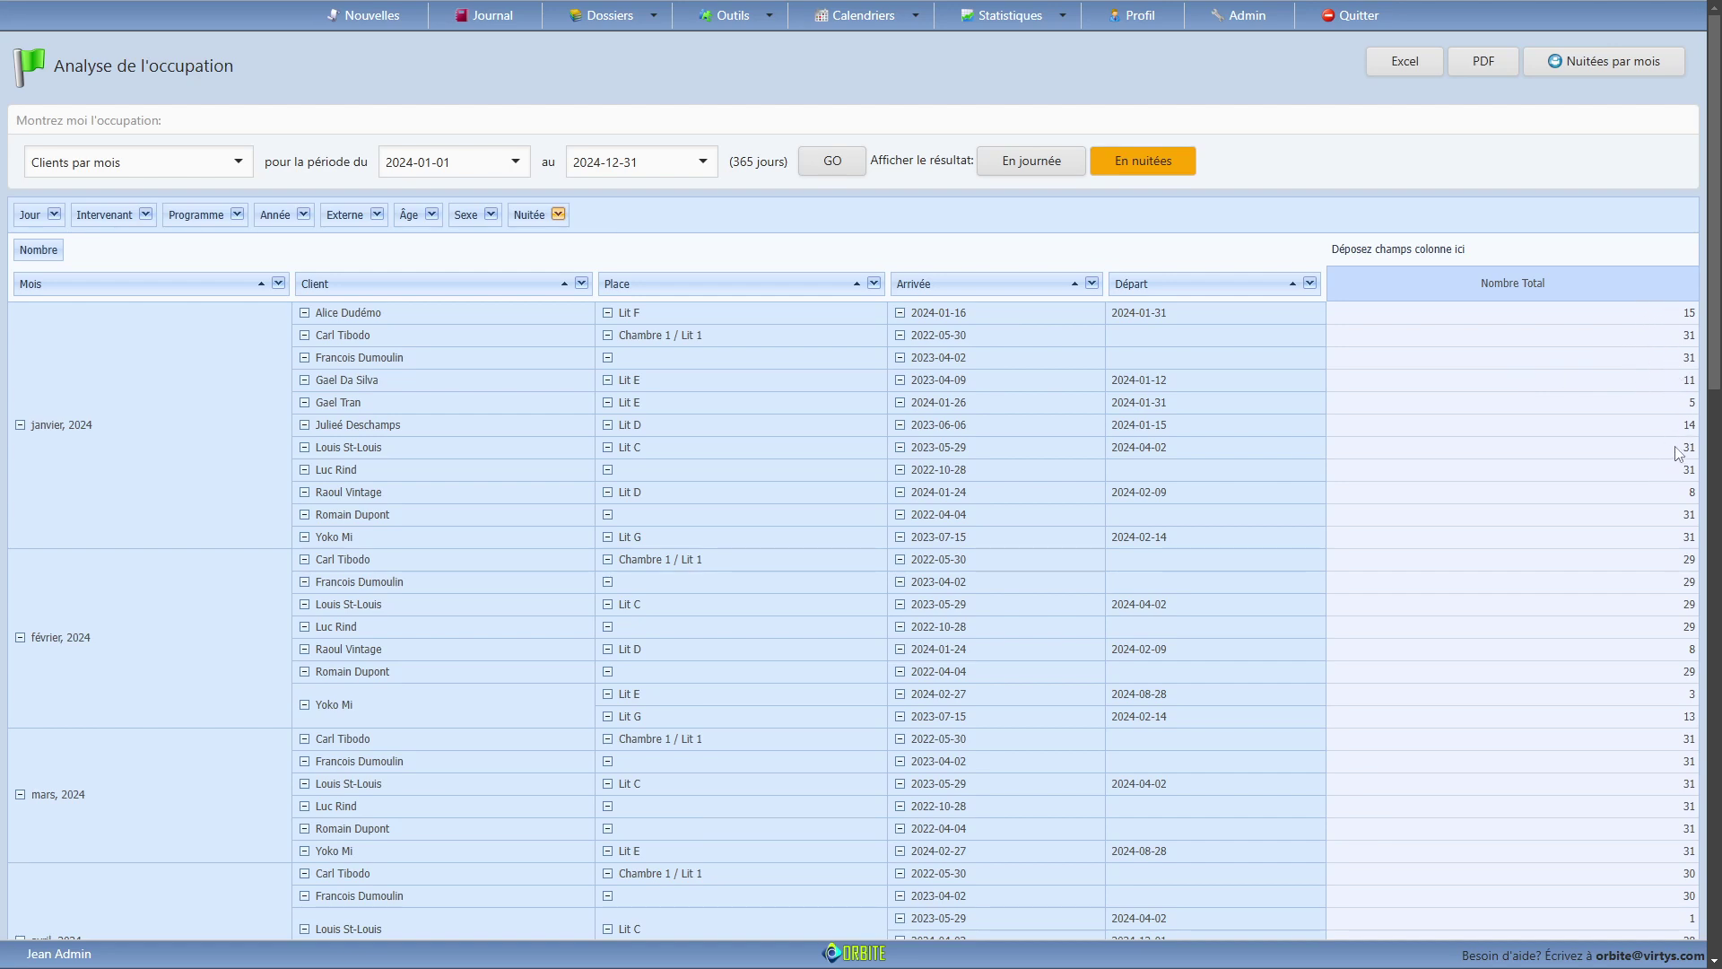
# Step: Filter the occupancy report's Mois field to show only janvier, 2024
pyautogui.scroll(-1, 1678, 453)
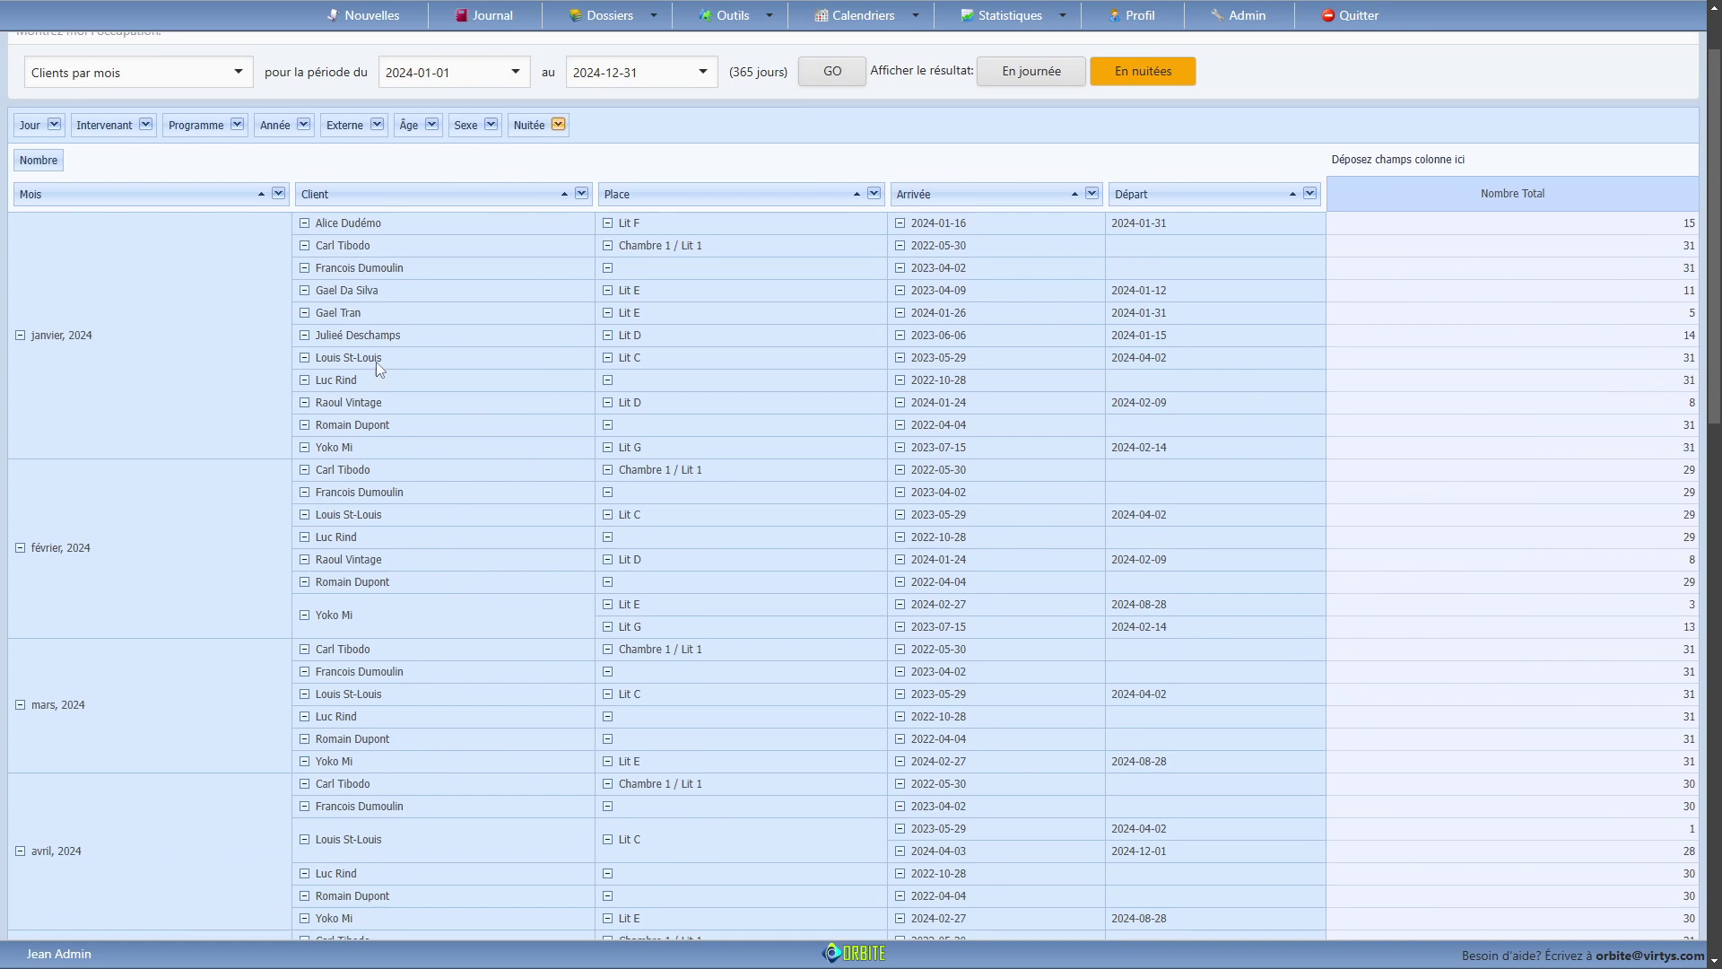
pyautogui.scroll(1, 162, 287)
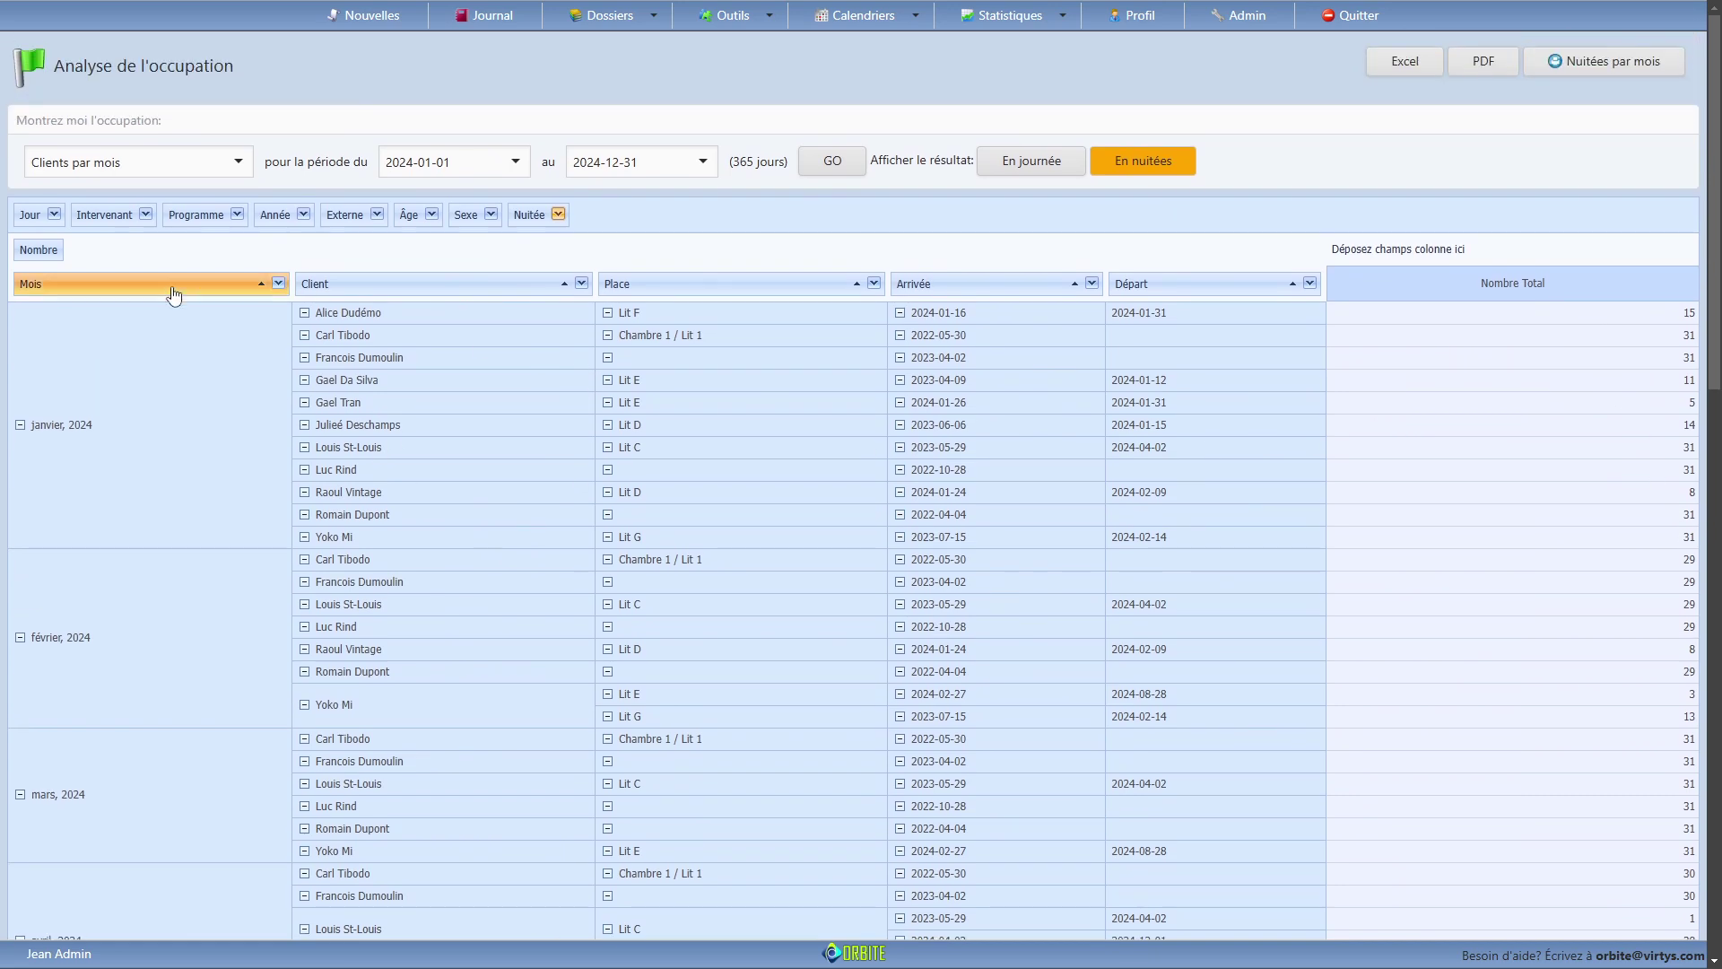
pyautogui.click(278, 283)
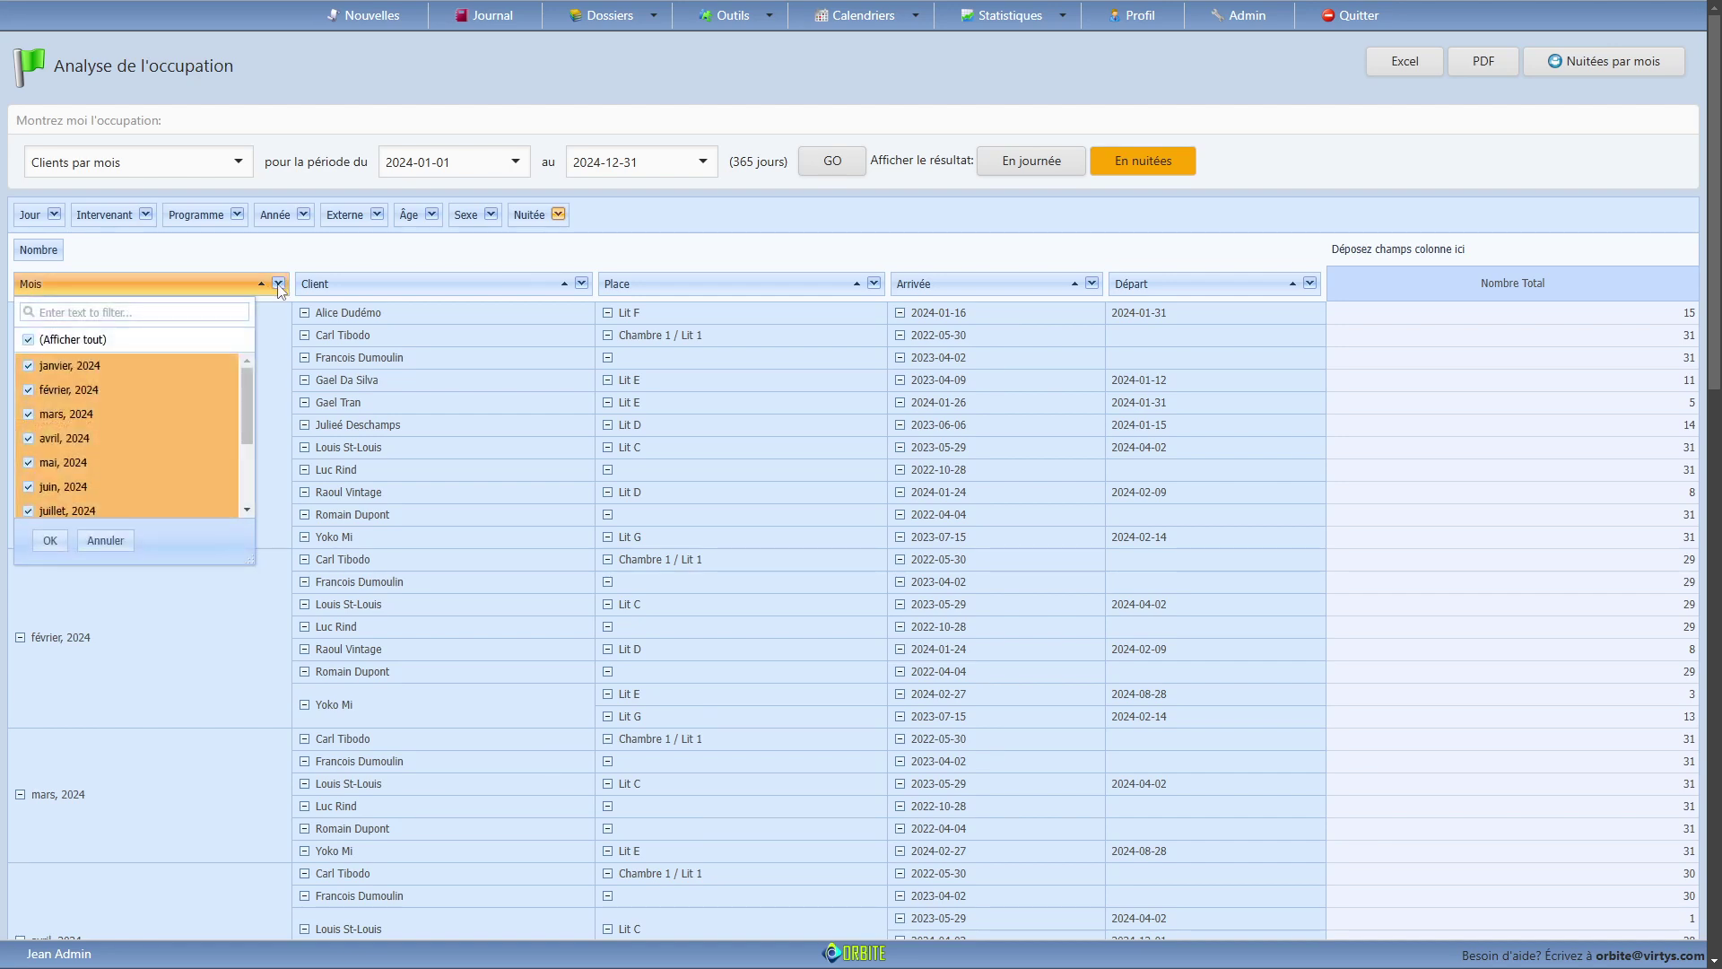
pyautogui.click(30, 339)
pyautogui.click(69, 366)
pyautogui.click(51, 540)
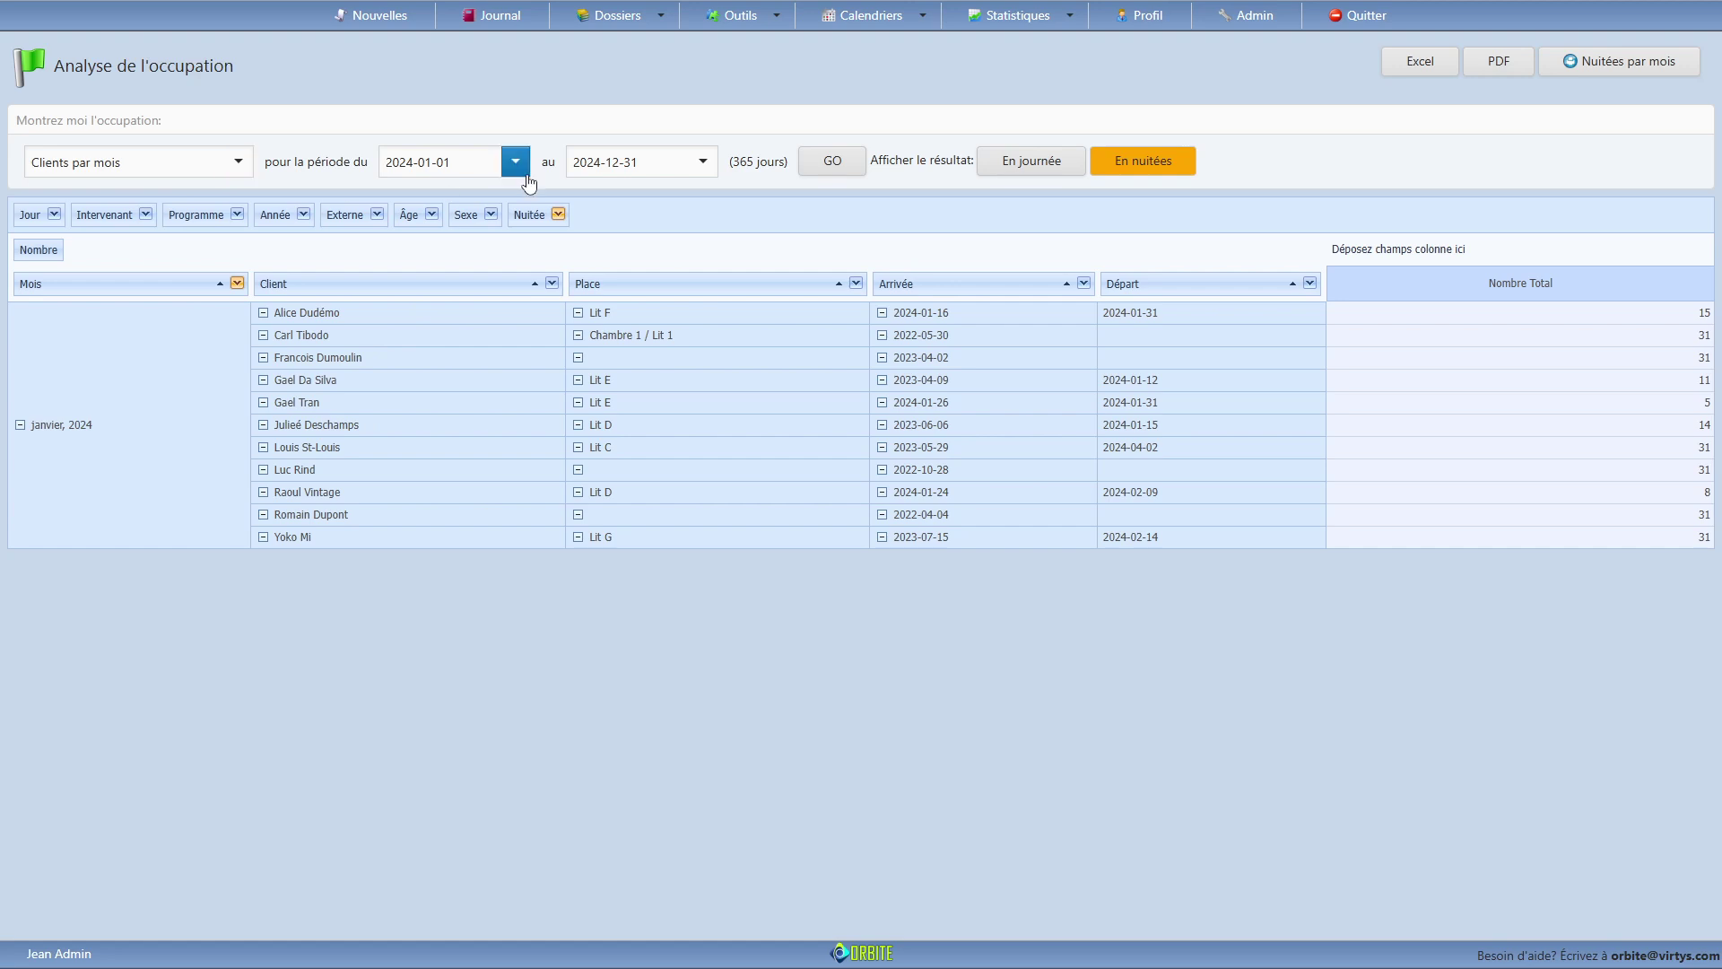
# Step: Set the end date of the analysis period to 2024-02-01 and regenerate the report
pyautogui.click(609, 165)
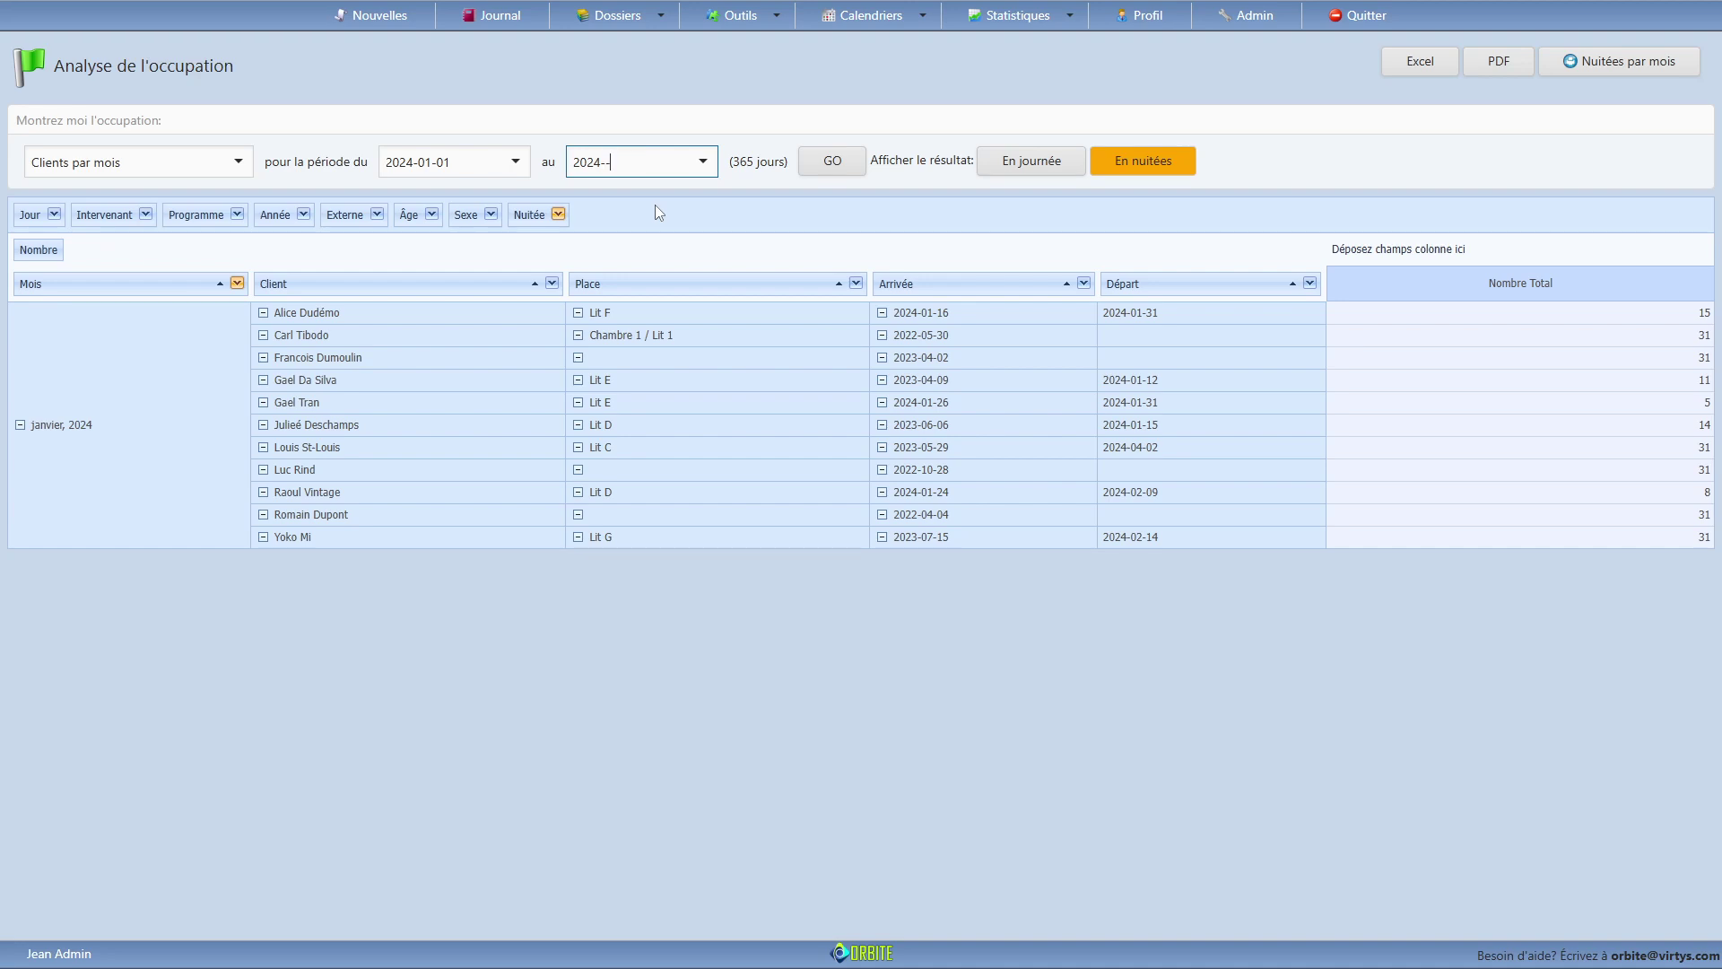
pyautogui.write('02-01')
pyautogui.press('Tab')
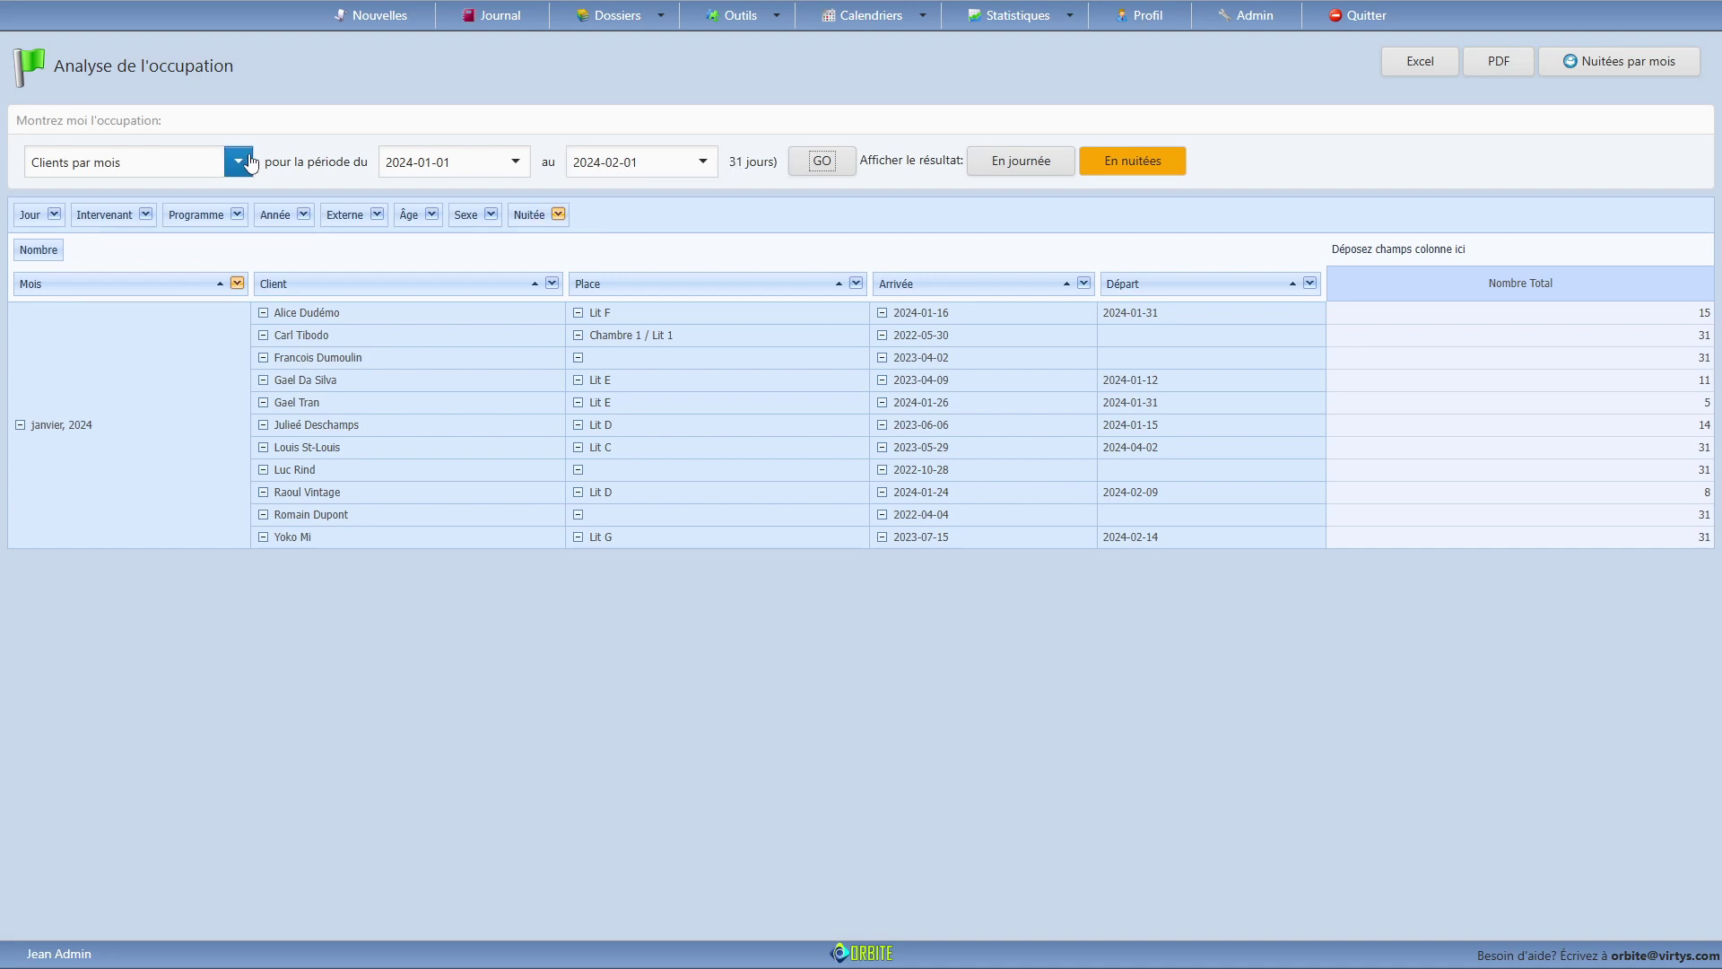
pyautogui.click(831, 167)
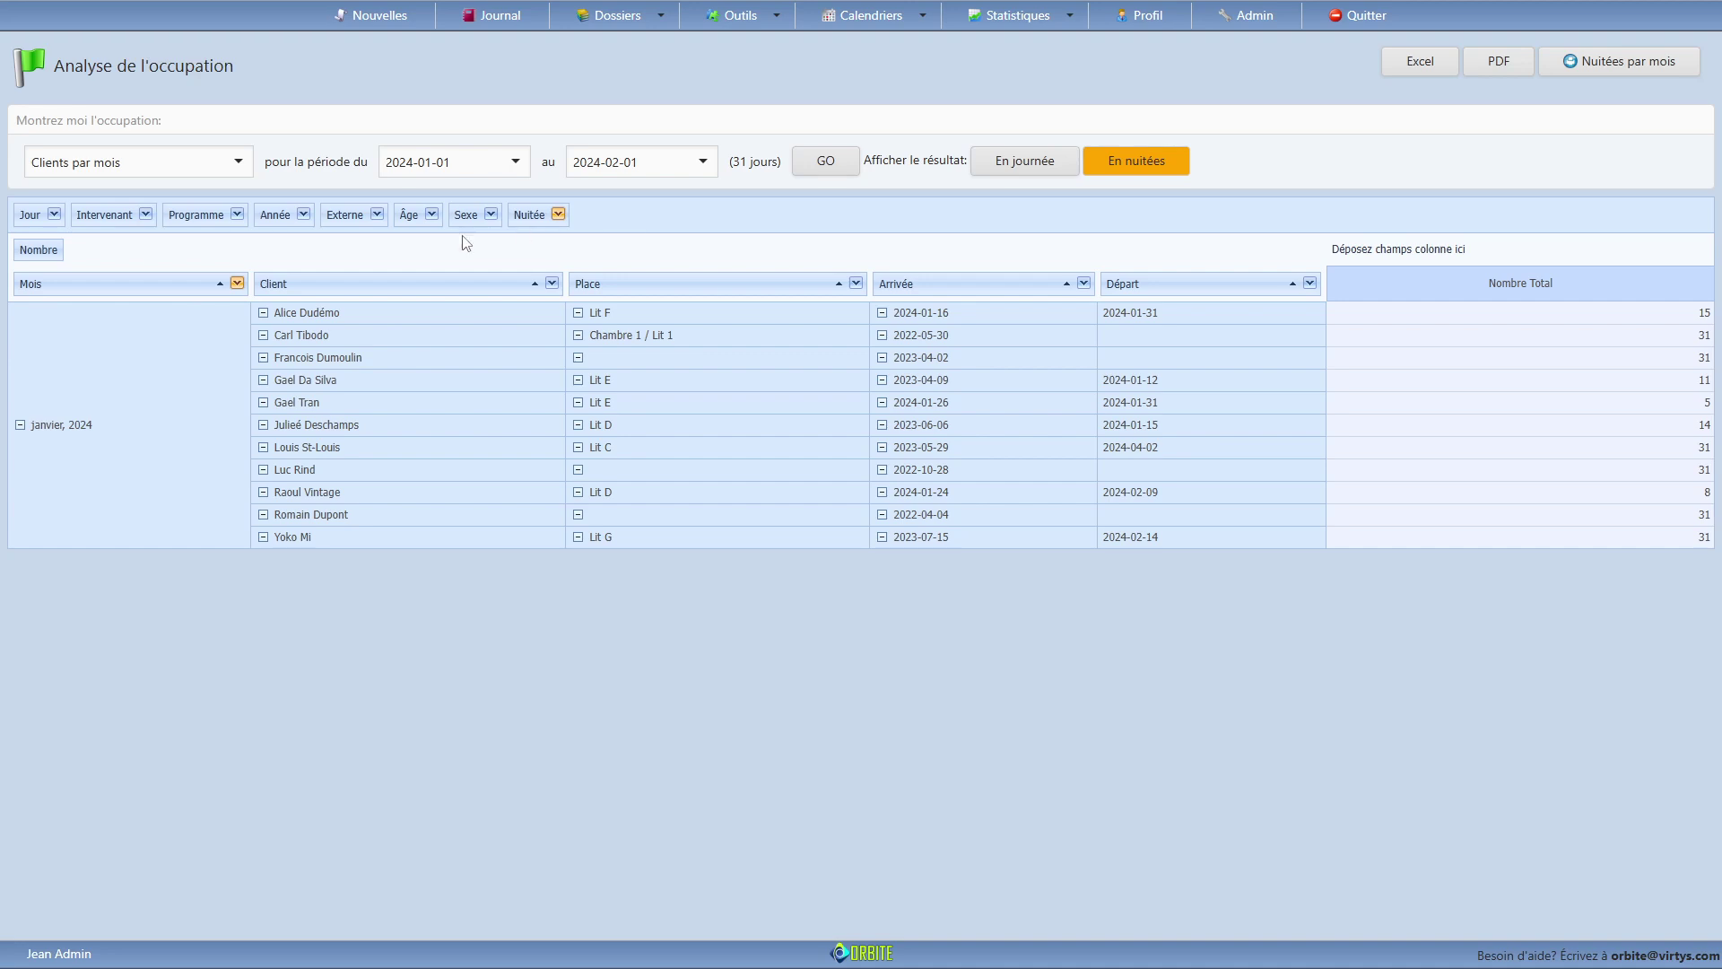
# Step: Generate the occupancy report with the Selon les places layout and check the nights per bed
pyautogui.click(246, 176)
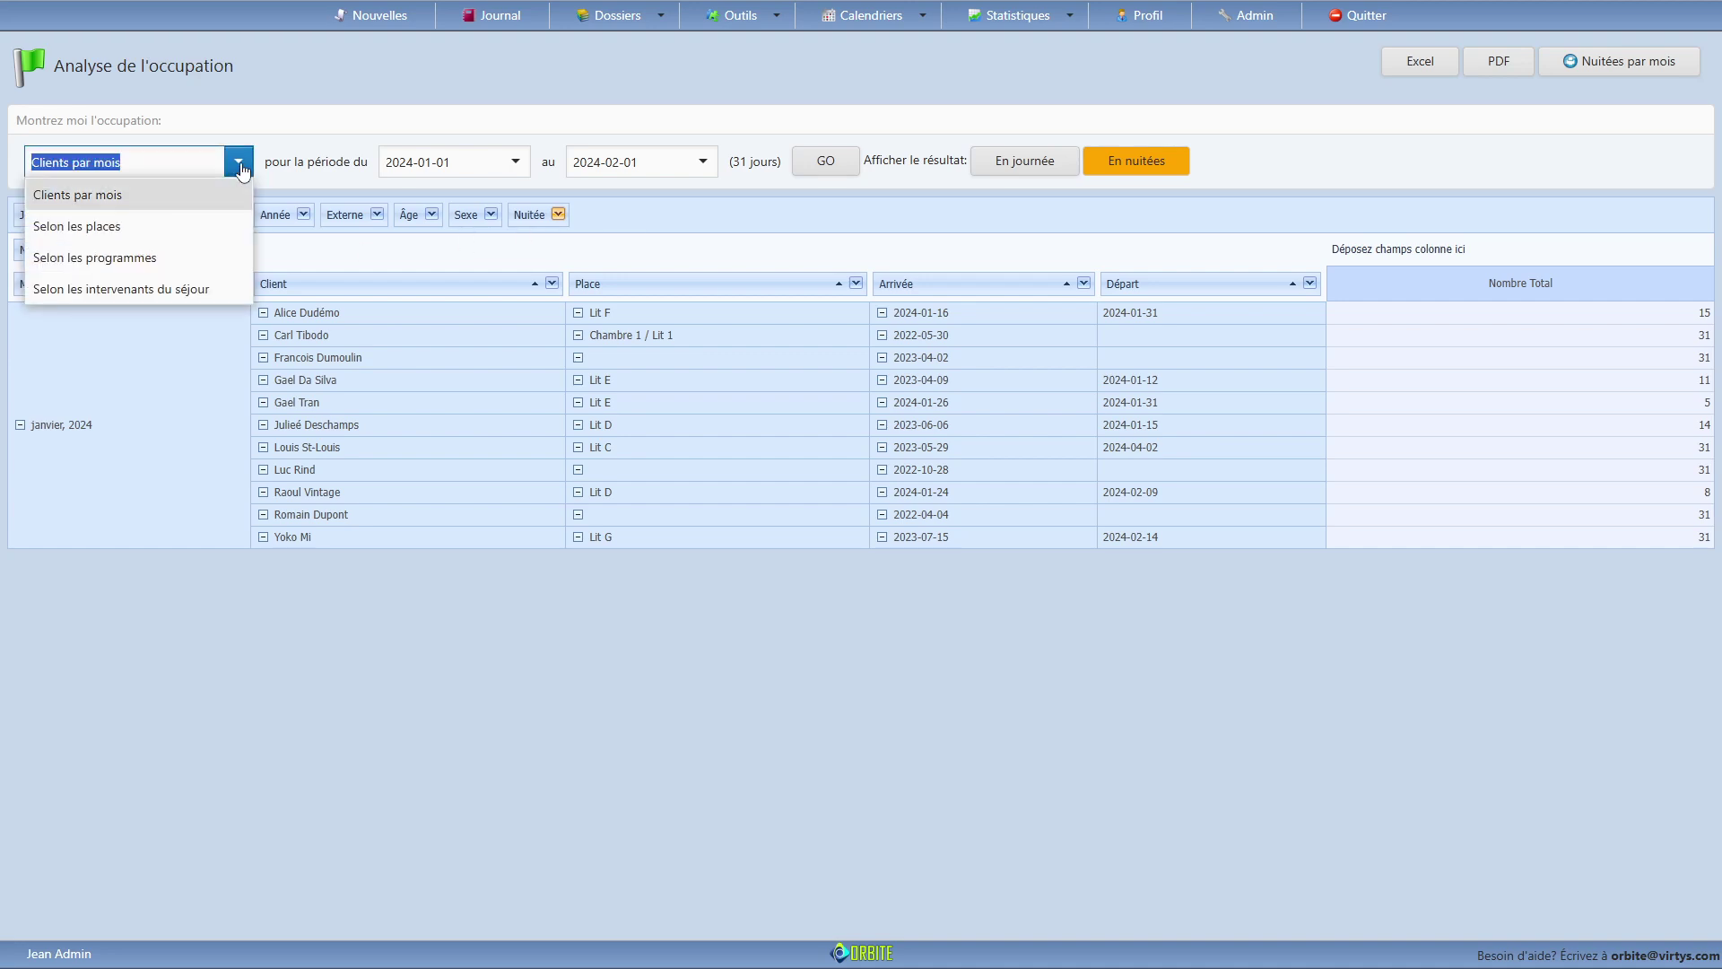
pyautogui.click(108, 229)
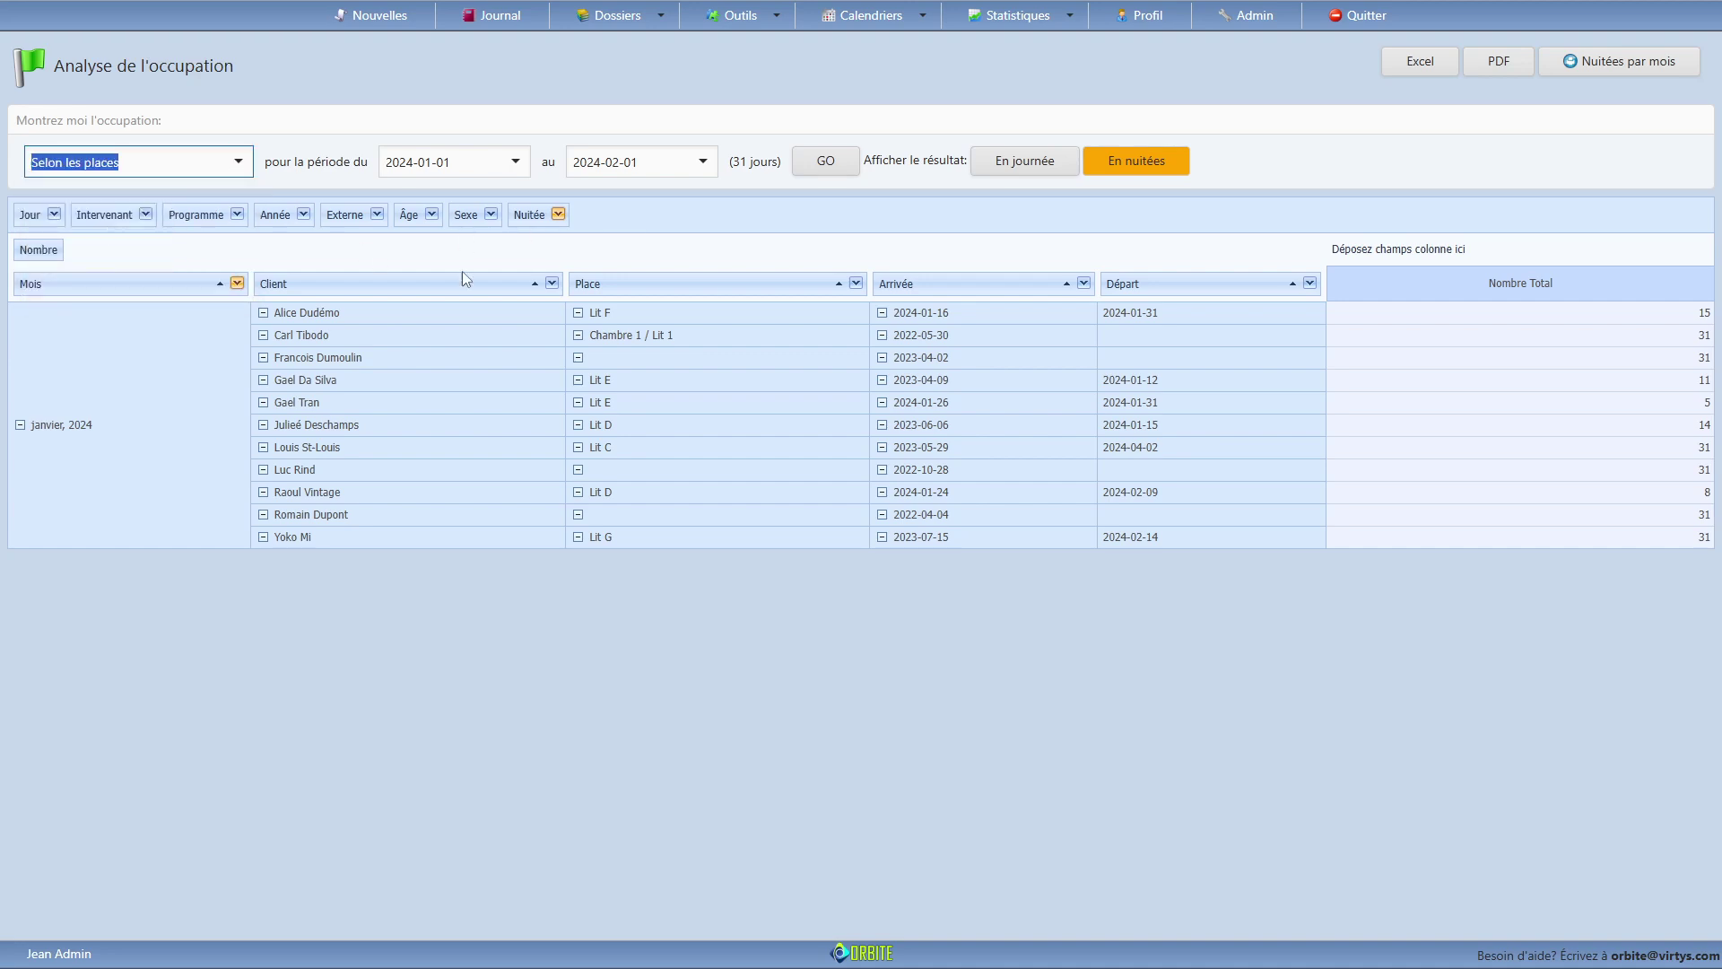
pyautogui.click(824, 163)
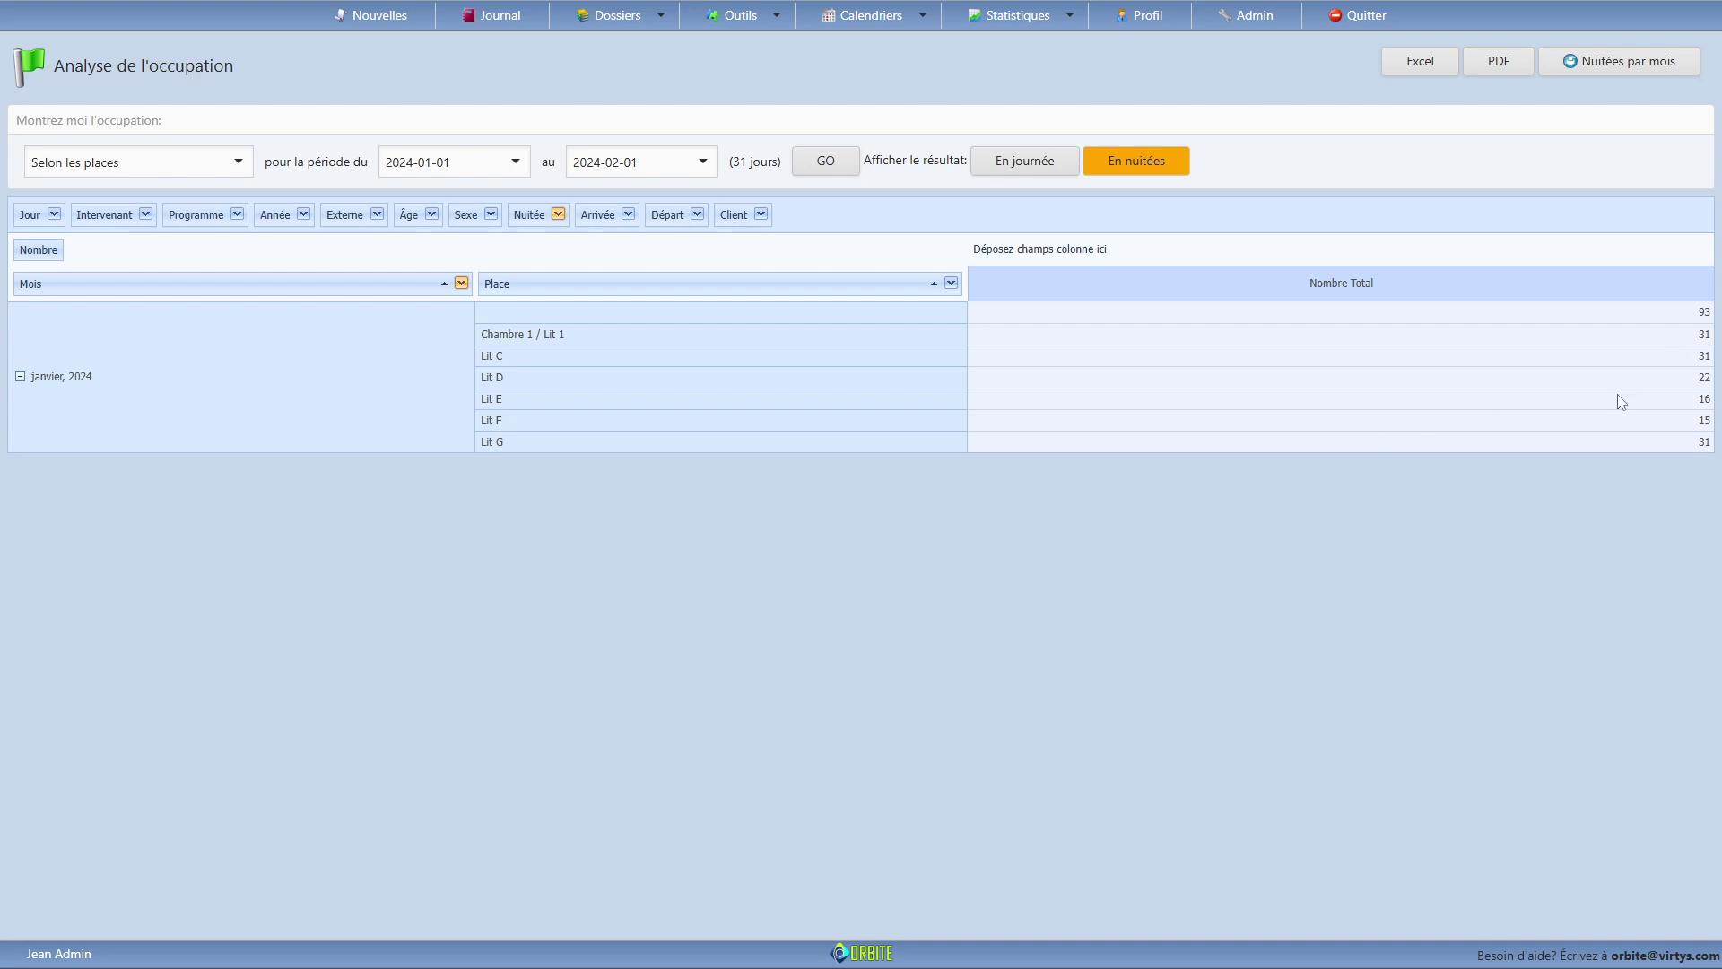
pyautogui.doubleClick(1703, 377)
# Step: Generate the occupancy report with the Selon les programmes layout
pyautogui.click(237, 161)
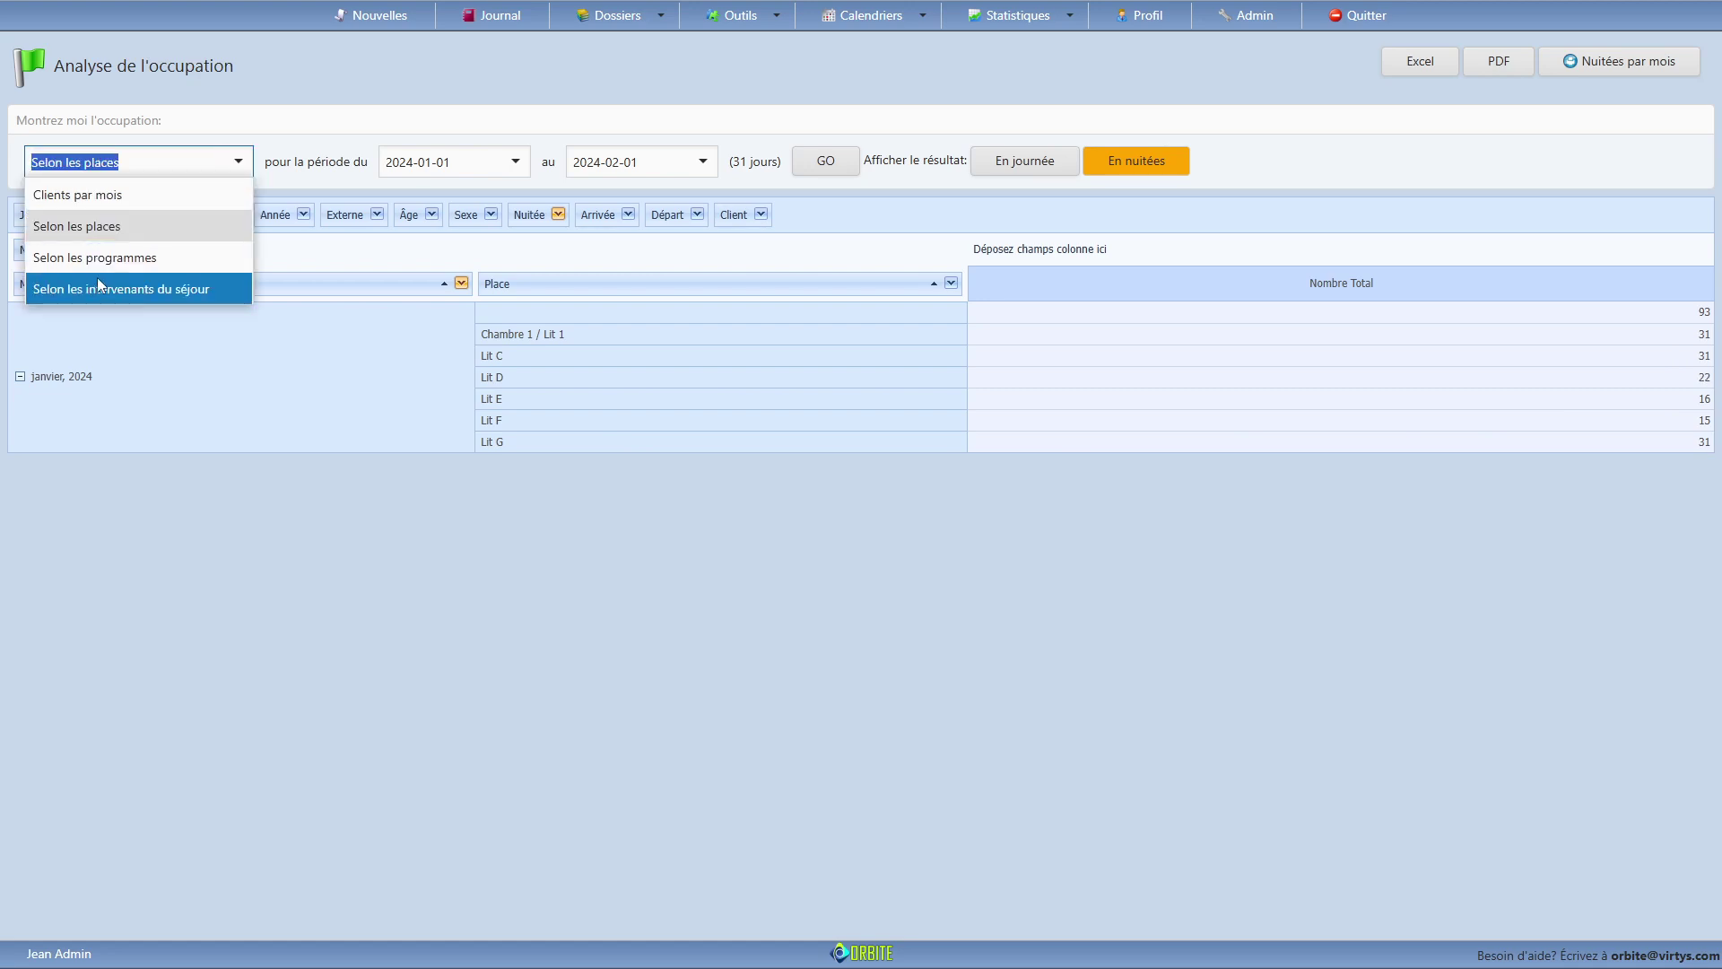
pyautogui.click(94, 255)
pyautogui.click(830, 162)
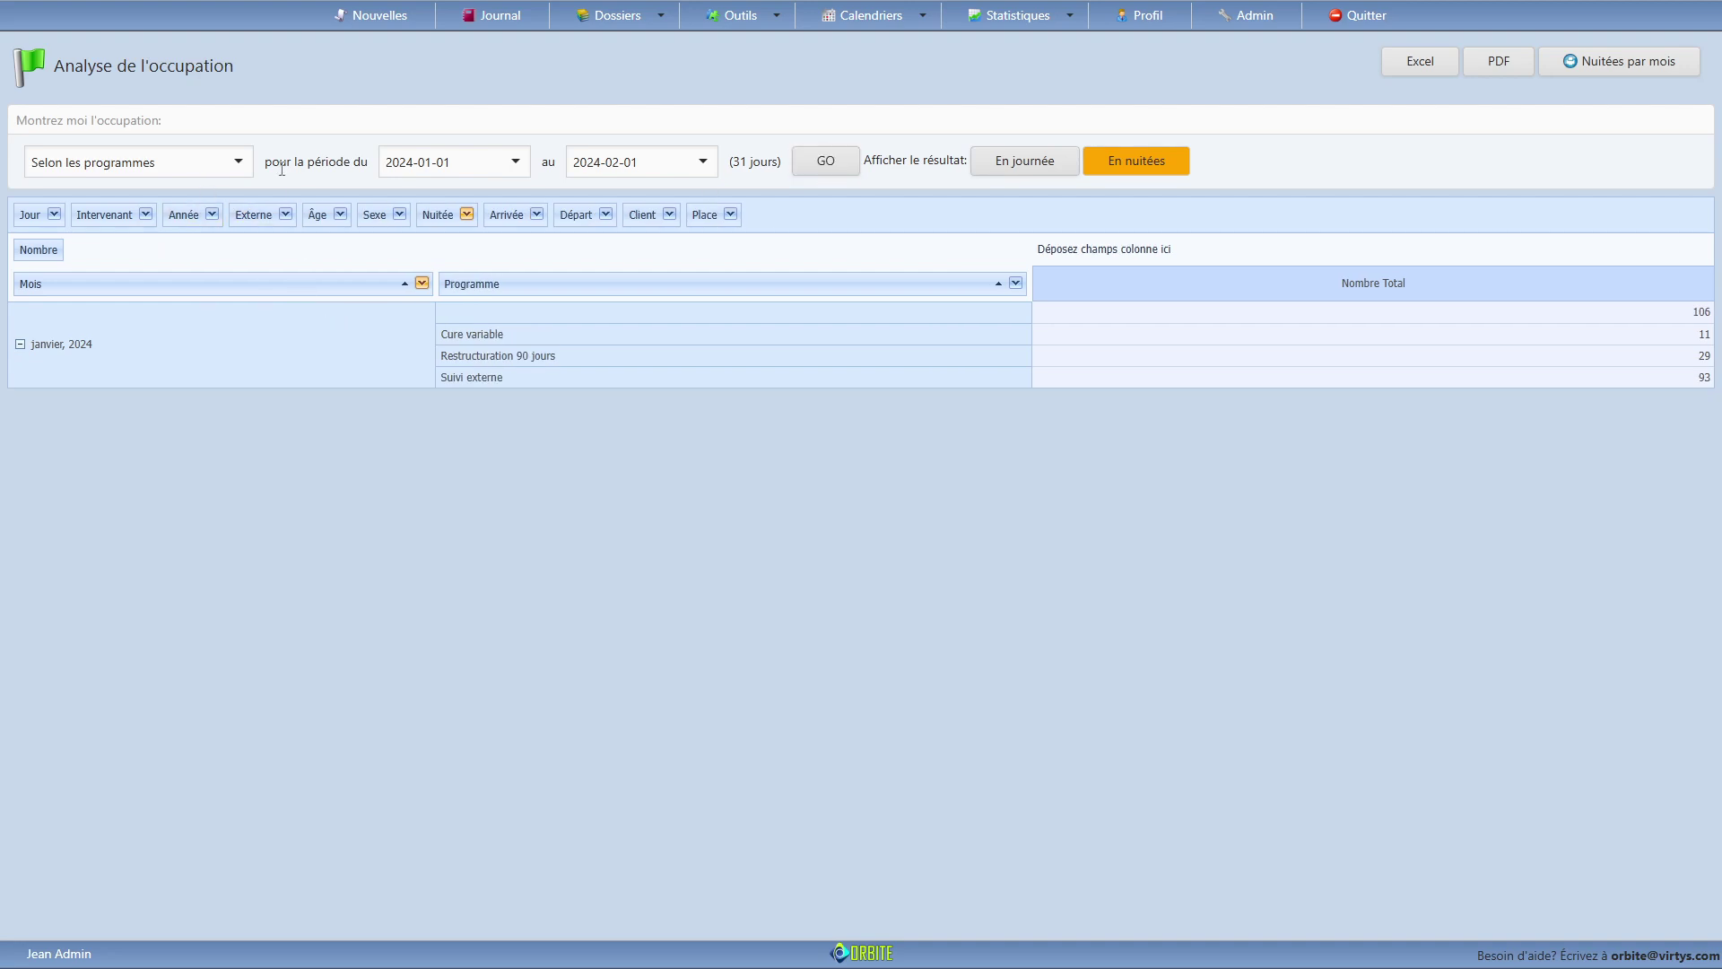
# Step: Generate the occupancy report with the Selon les intervenants du séjour layout
pyautogui.click(238, 162)
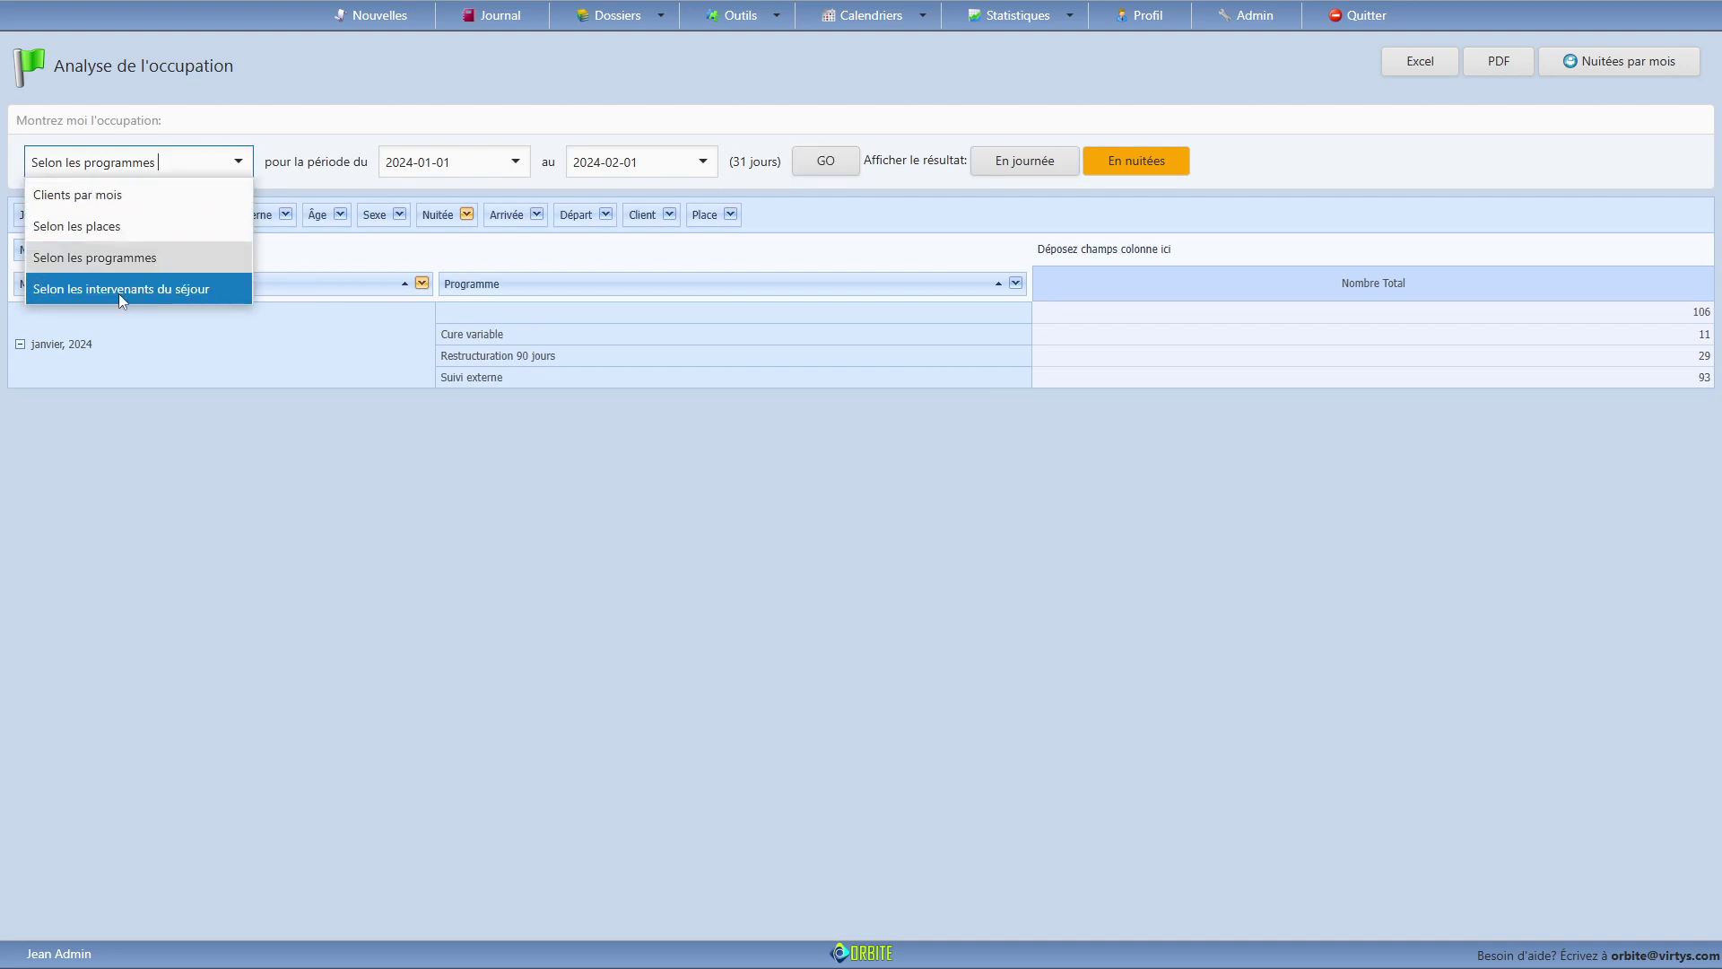
pyautogui.click(119, 288)
pyautogui.click(826, 161)
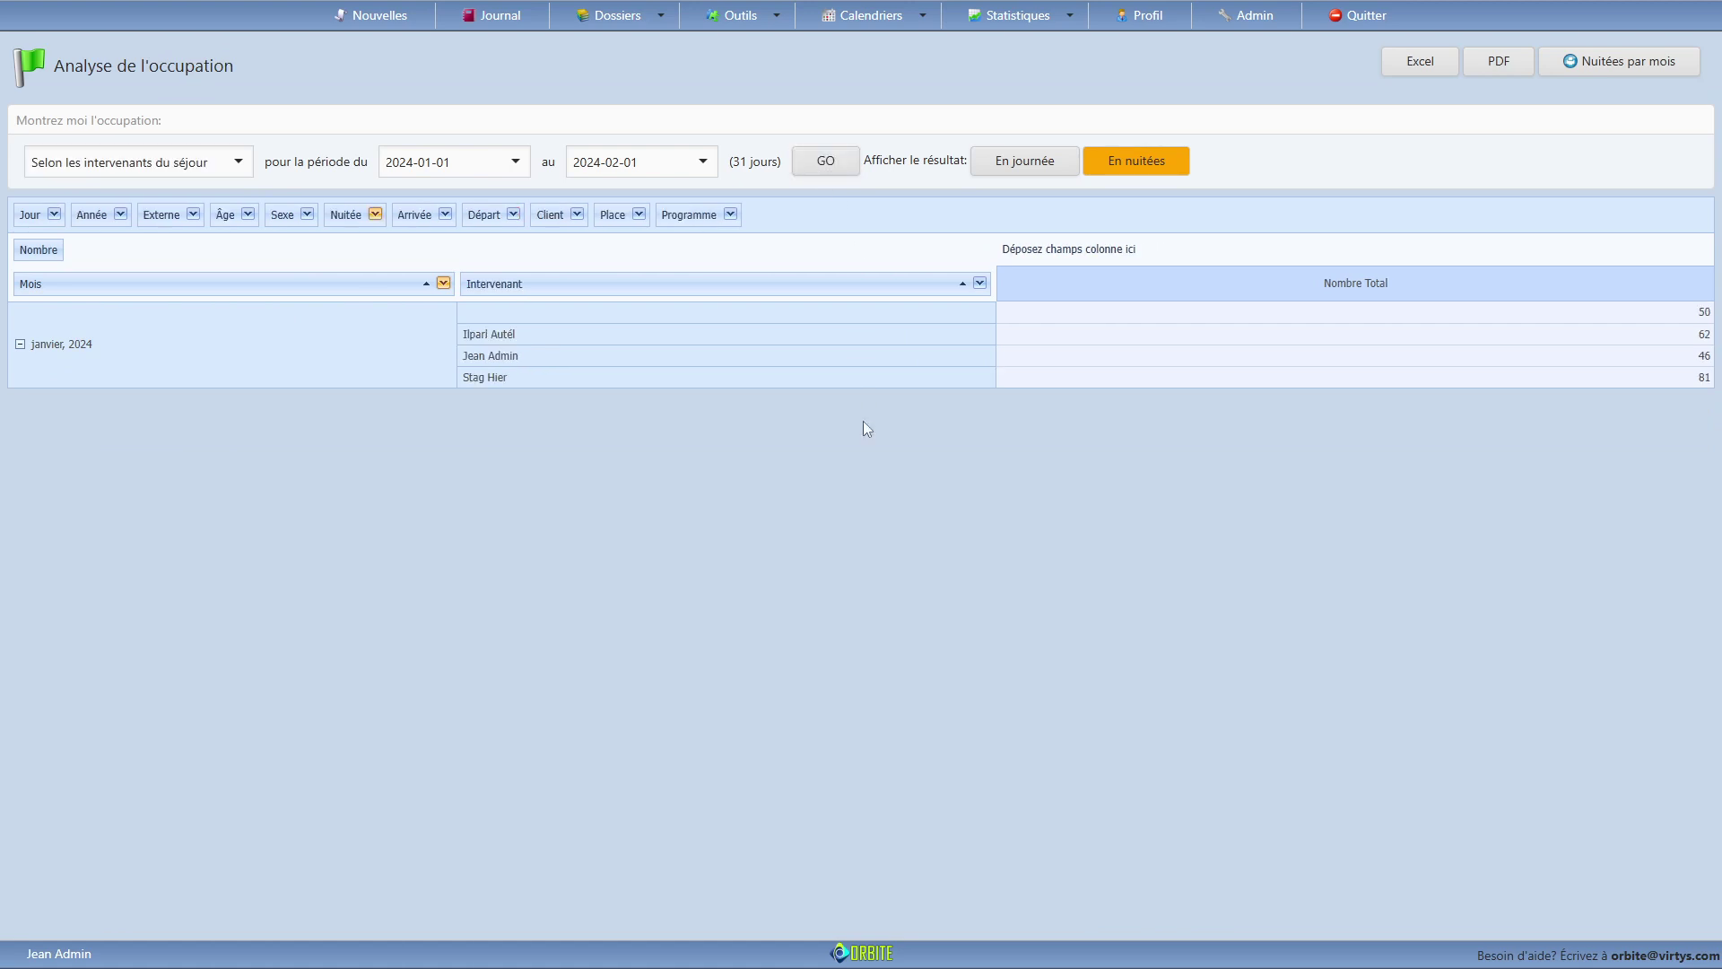
# Step: Generate the occupancy report with the Clients par mois layout and clear the month filter so all months are included
pyautogui.click(237, 161)
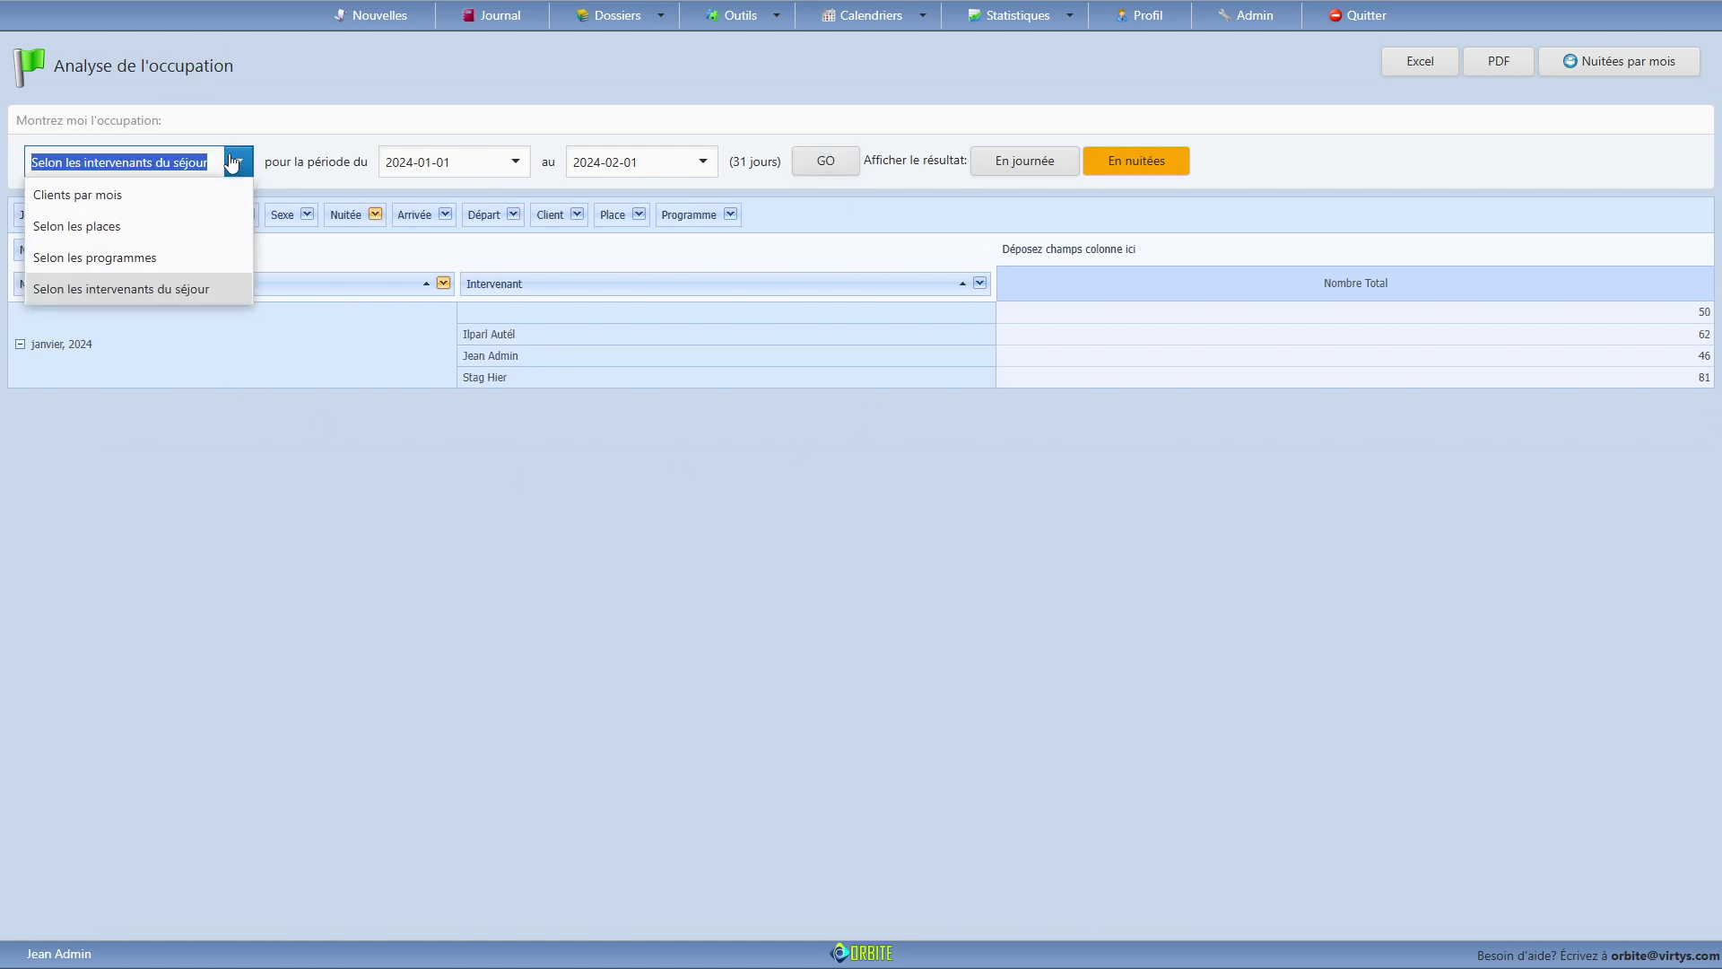
pyautogui.click(129, 193)
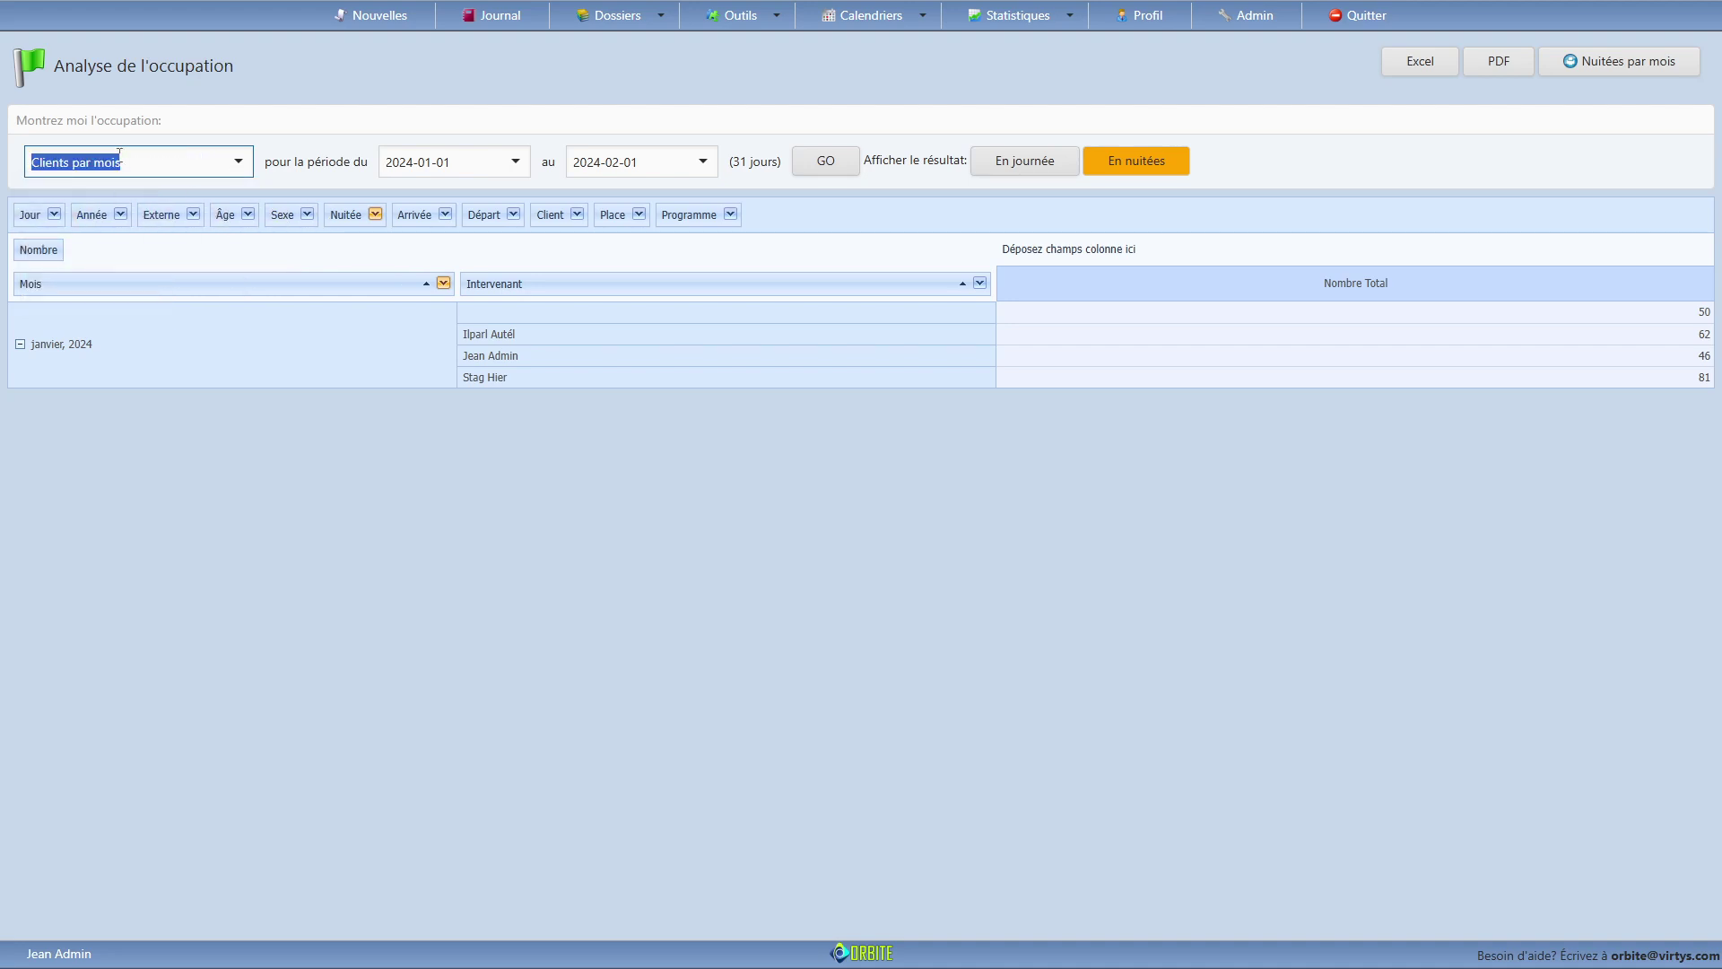
pyautogui.click(827, 164)
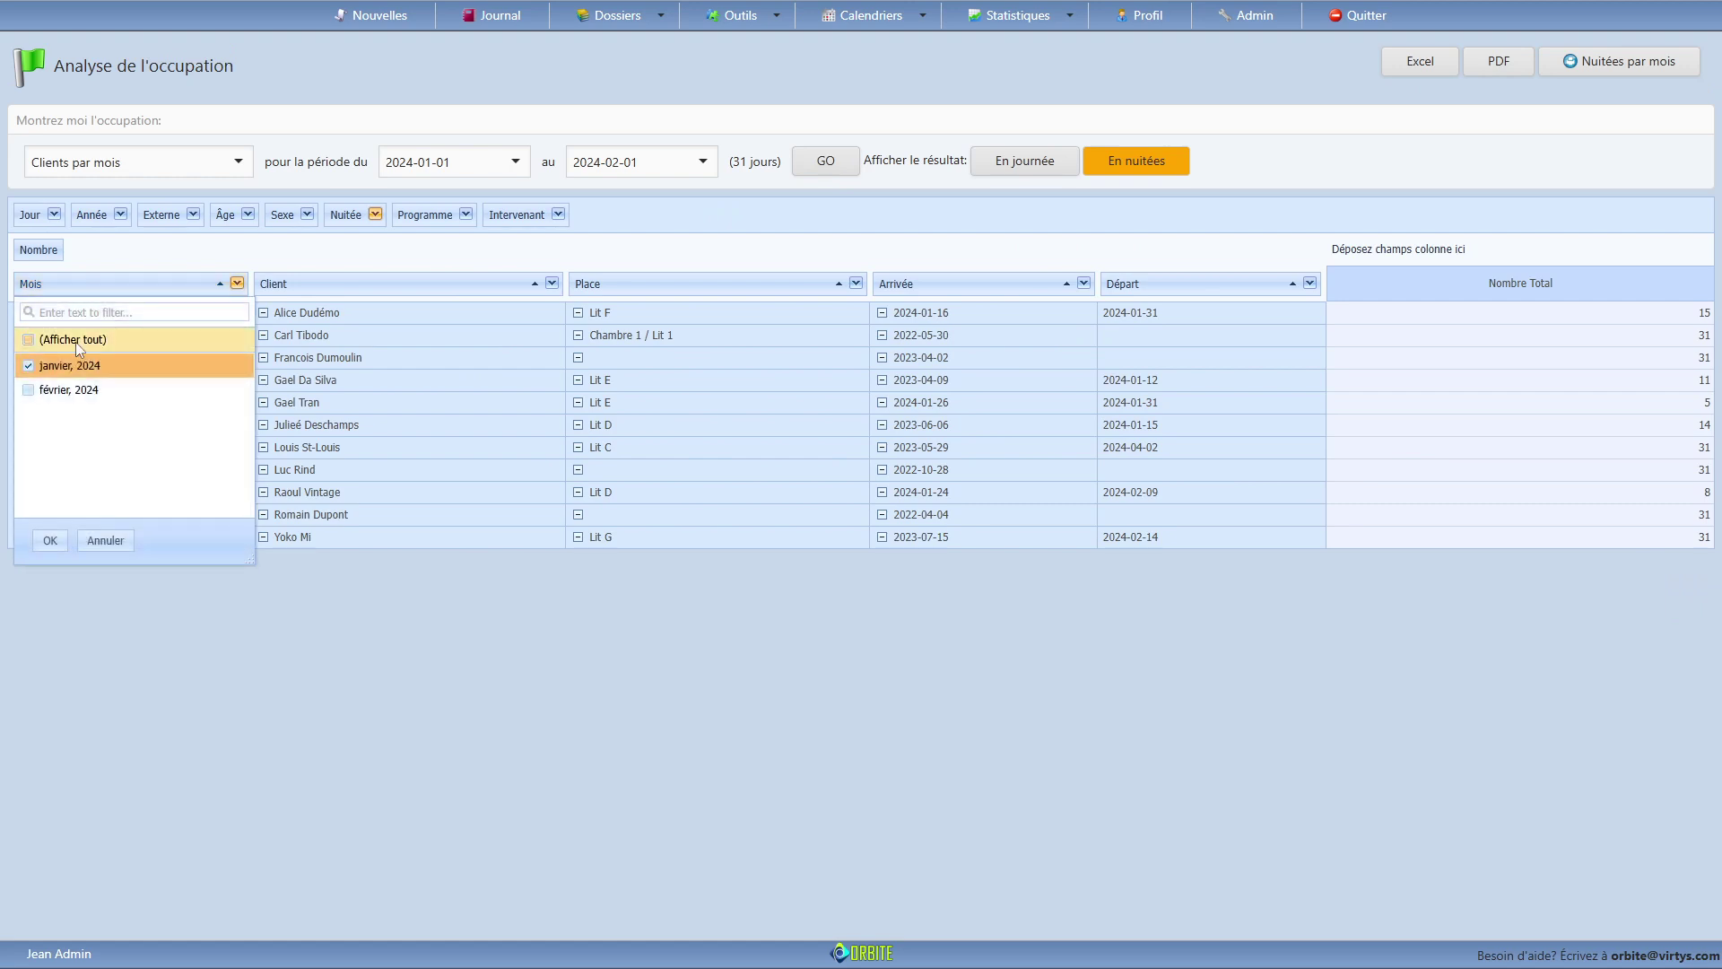
pyautogui.click(29, 340)
pyautogui.click(51, 540)
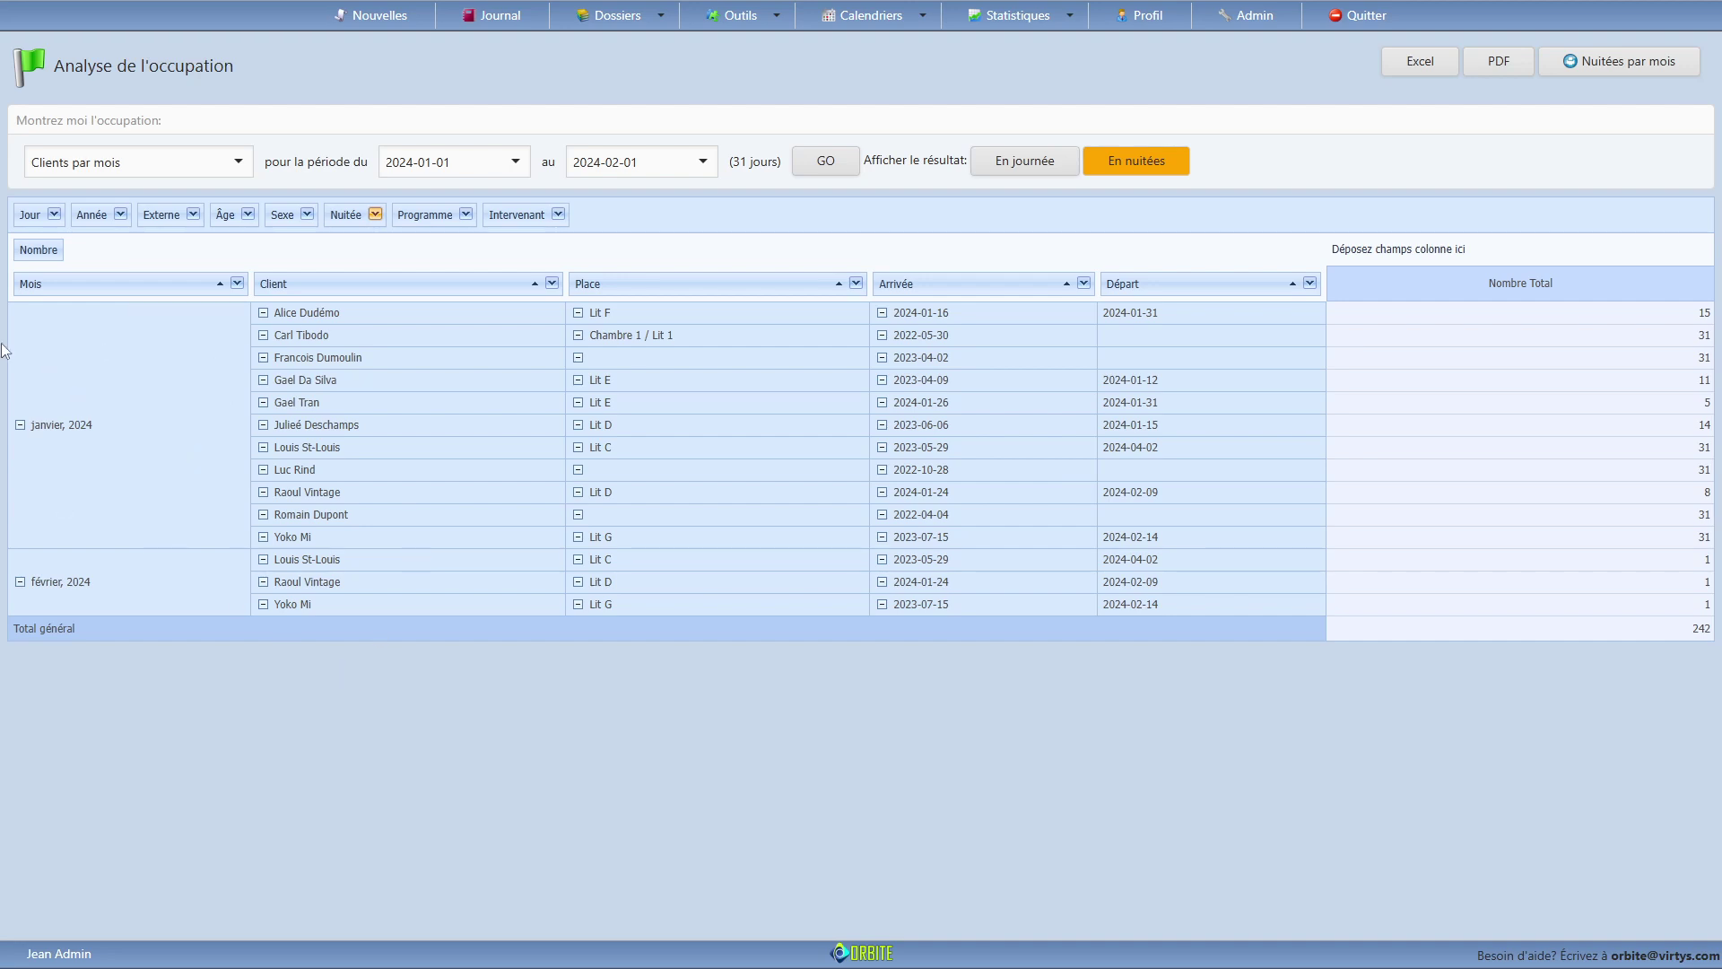
# Step: Set the end date of the analysis period to 2024-12-31 and regenerate the report
pyautogui.click(599, 166)
pyautogui.write('2024-12-31')
pyautogui.click(826, 161)
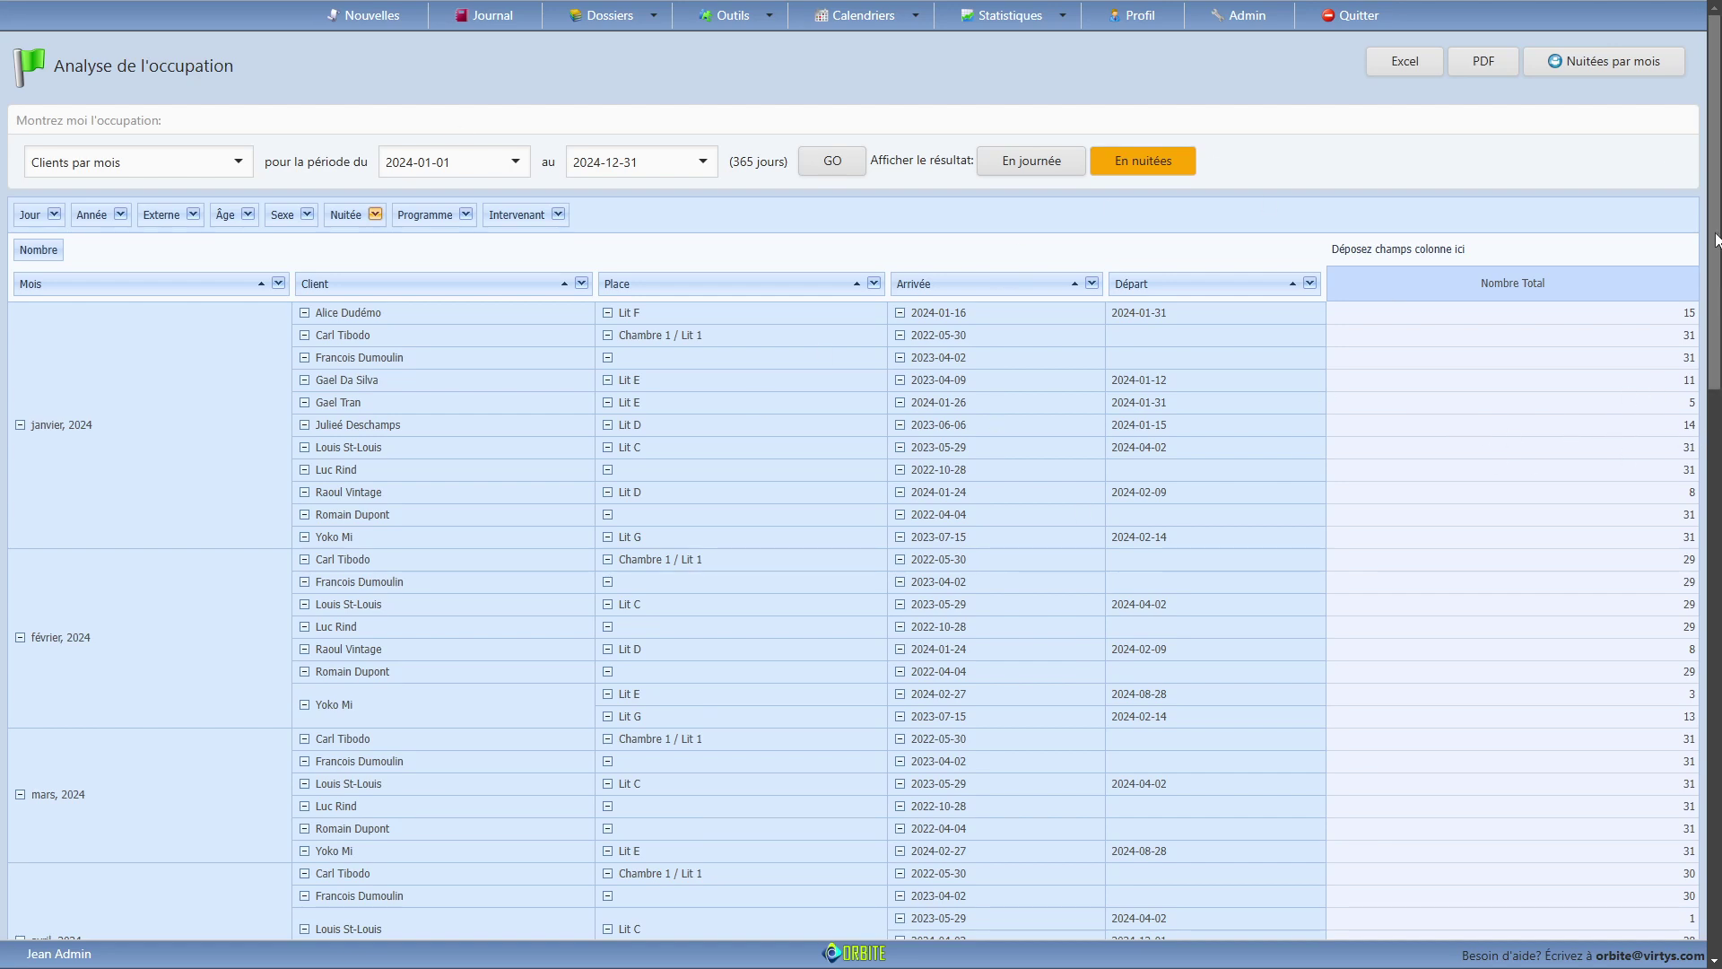
# Step: Open the printable Nuitées par mois report, review its monthly totals, and return to the full-screen occupancy analysis
pyautogui.click(1629, 72)
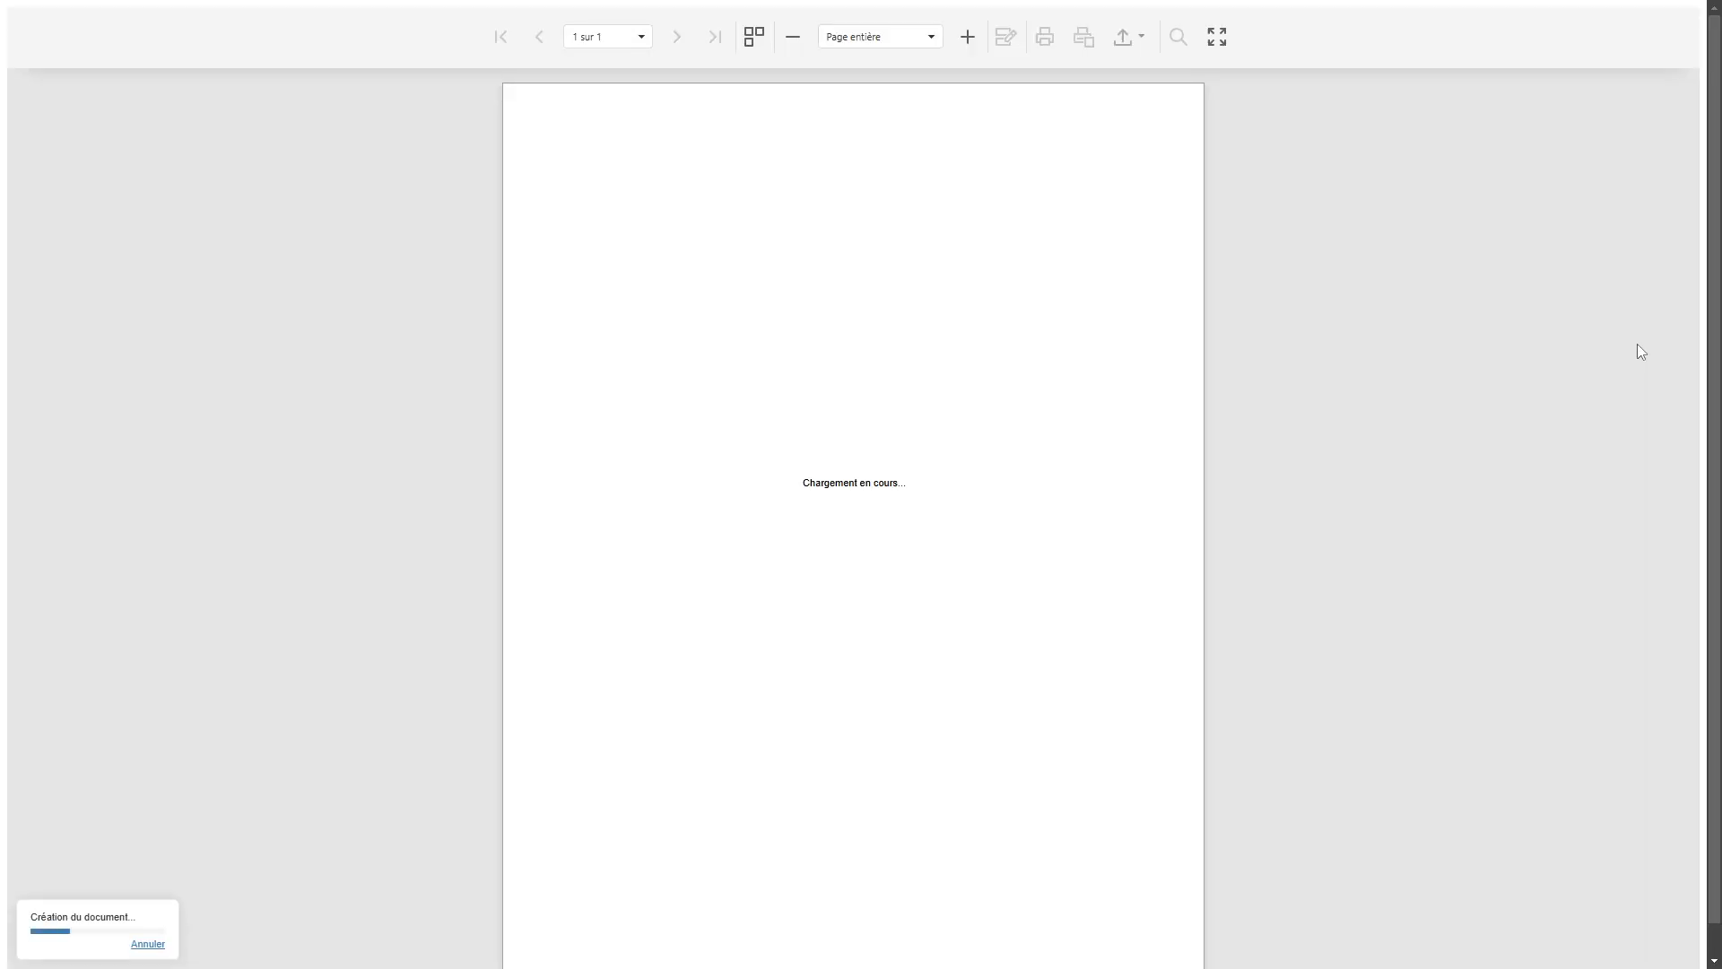
pyautogui.scroll(-1, 969, 609)
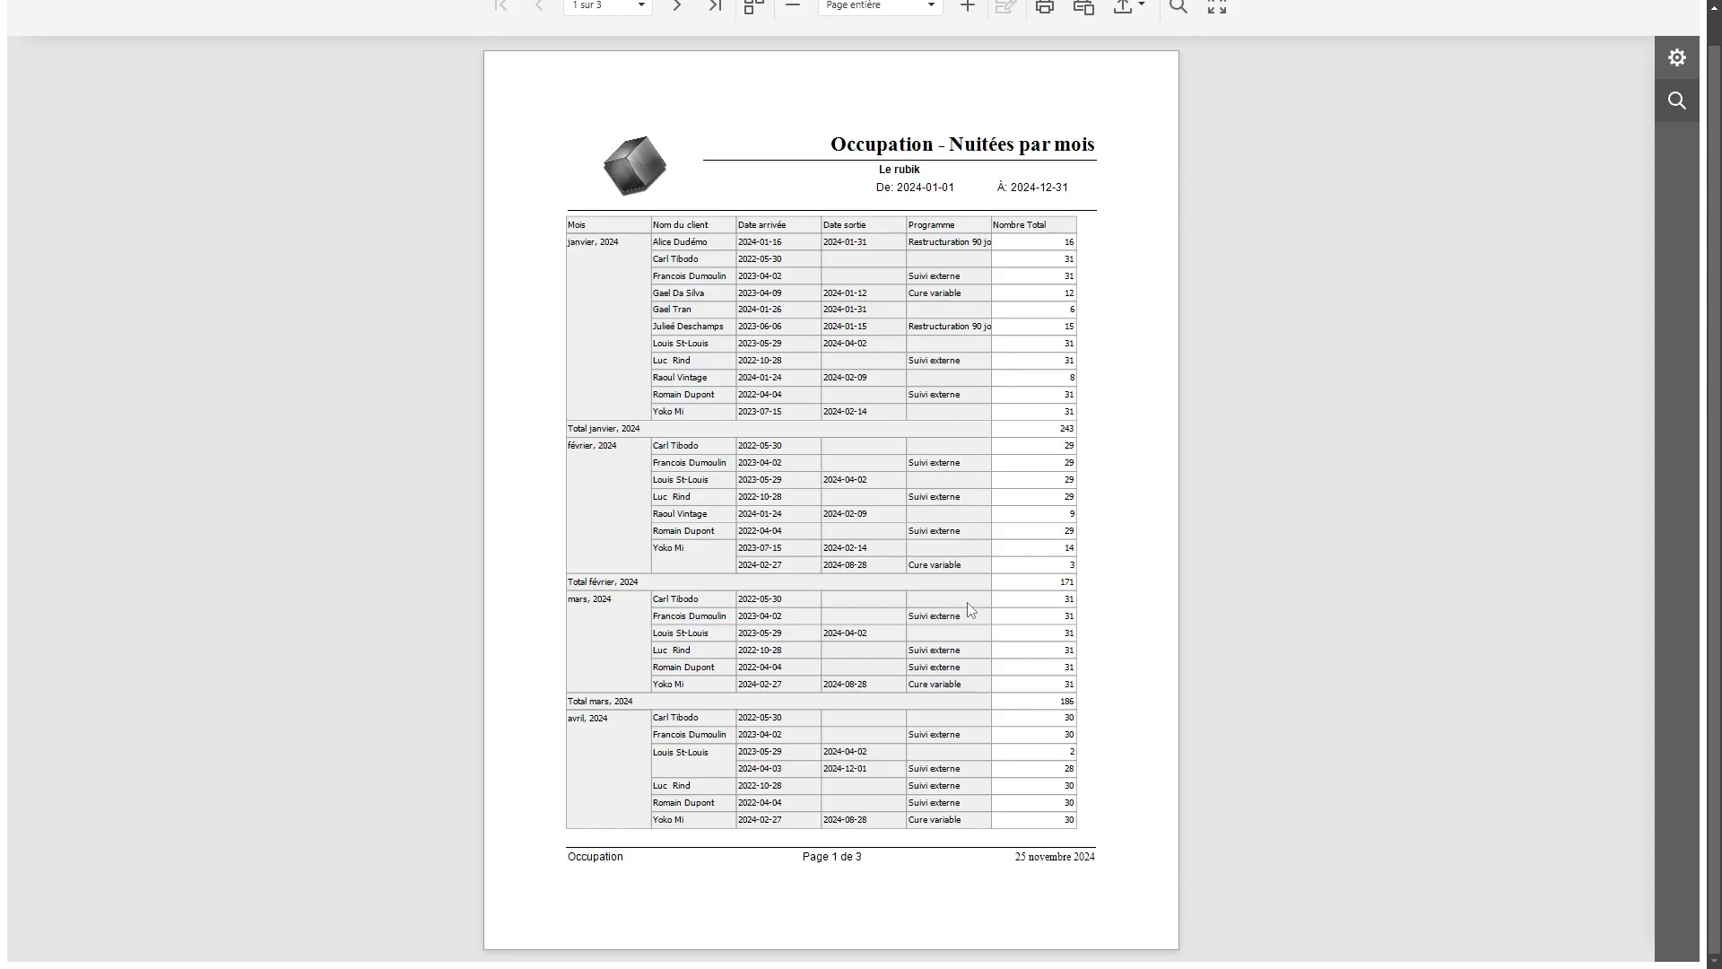
pyautogui.scroll(1, 975, 610)
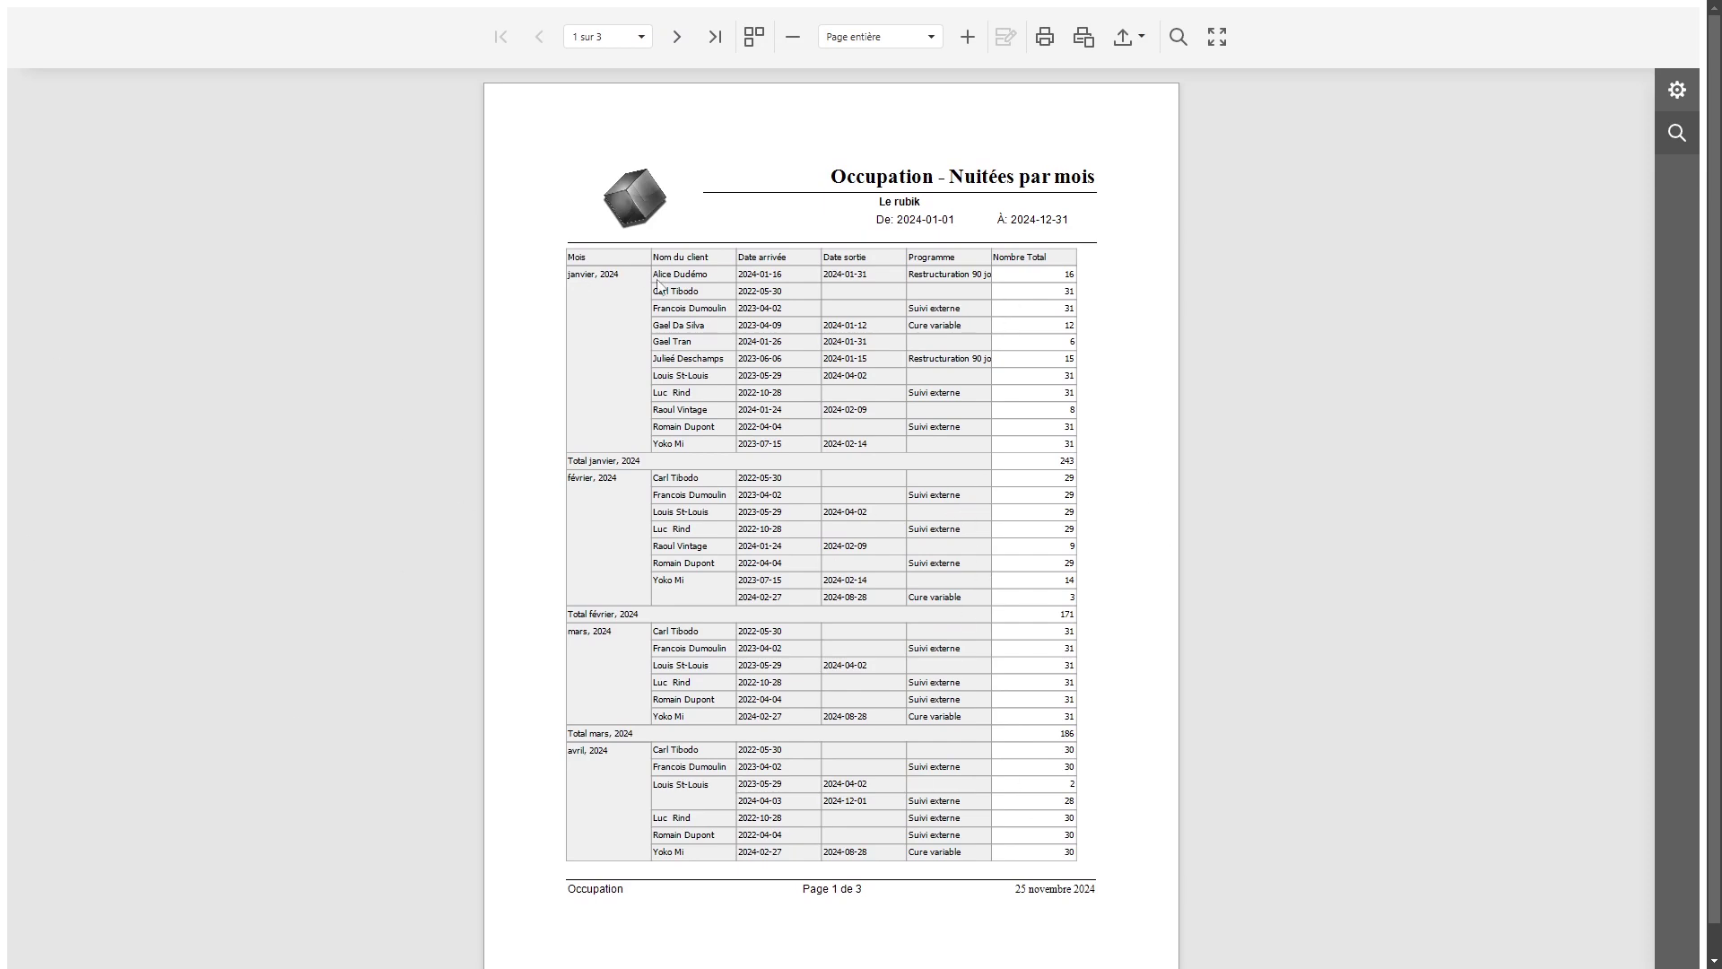
pyautogui.moveTo(717, 7)
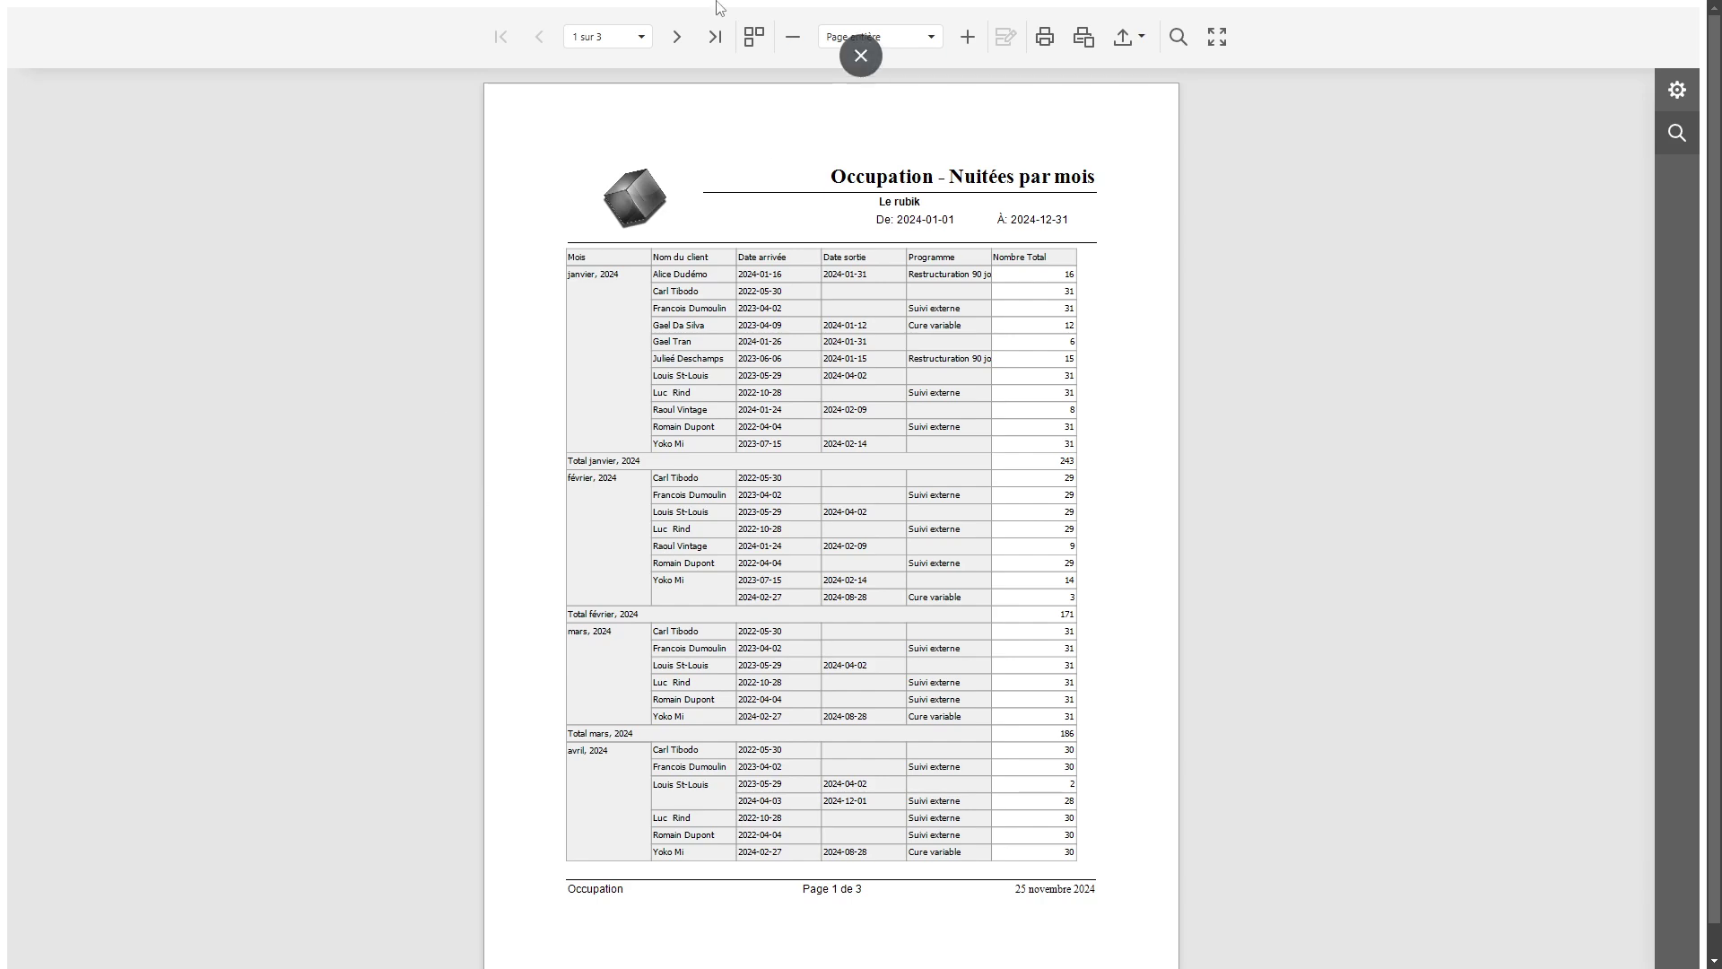
pyautogui.click(860, 56)
pyautogui.click(443, 19)
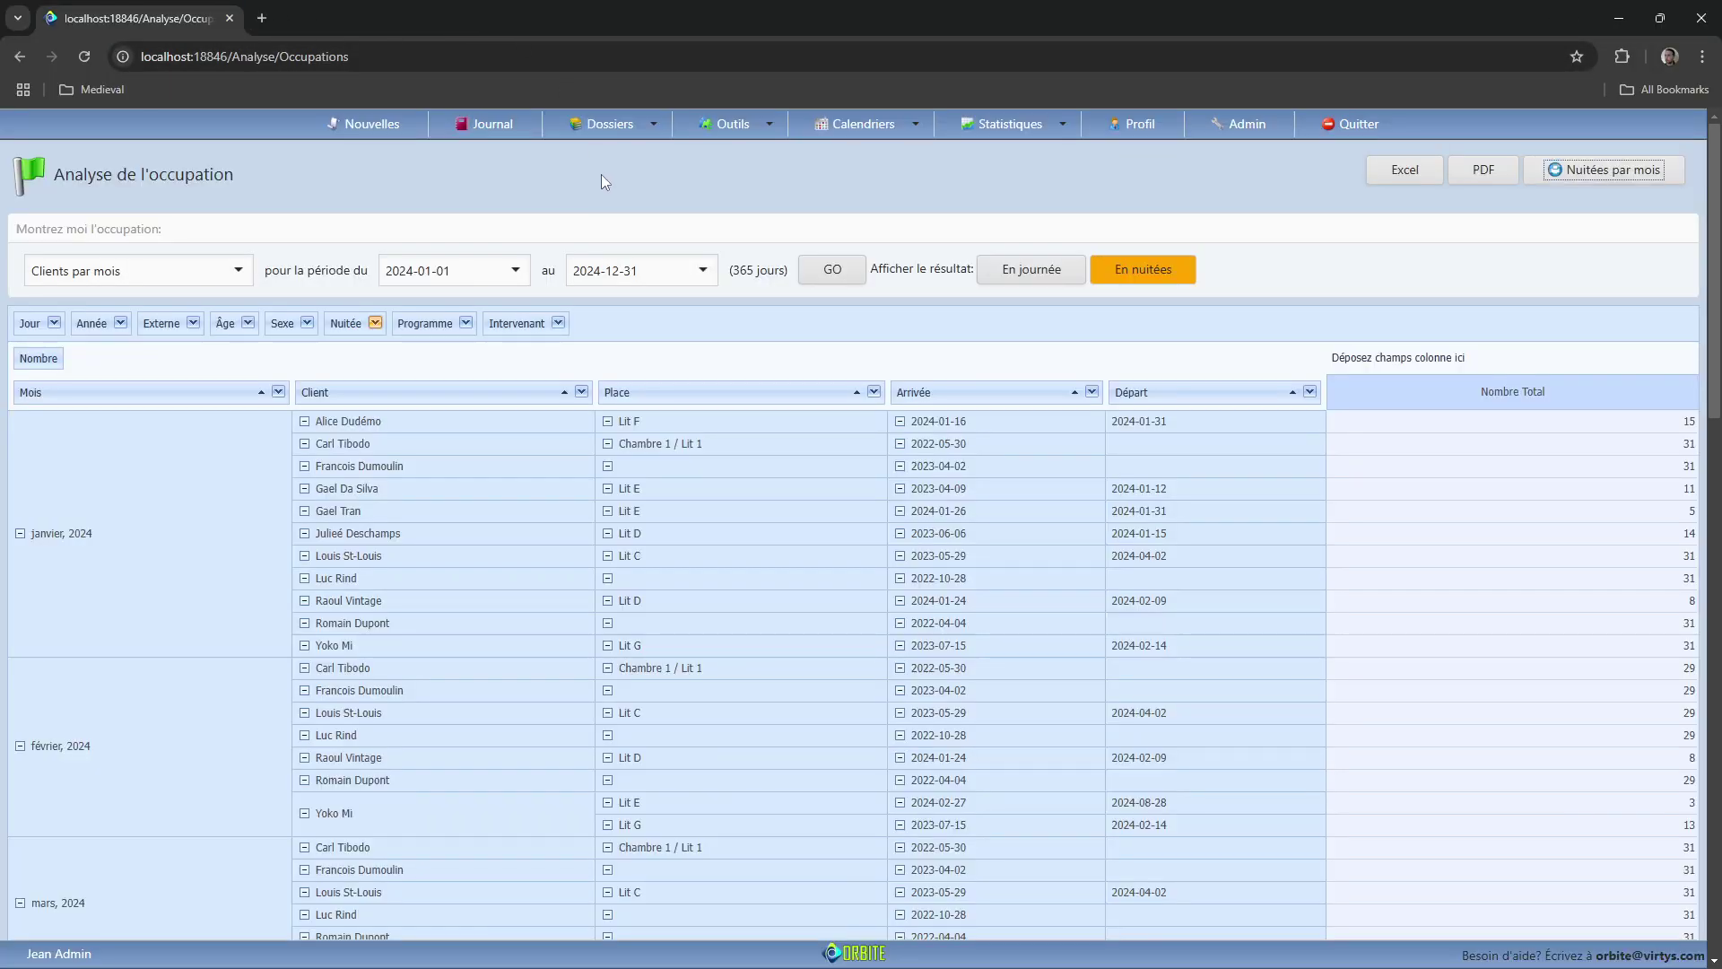
pyautogui.press('F11')
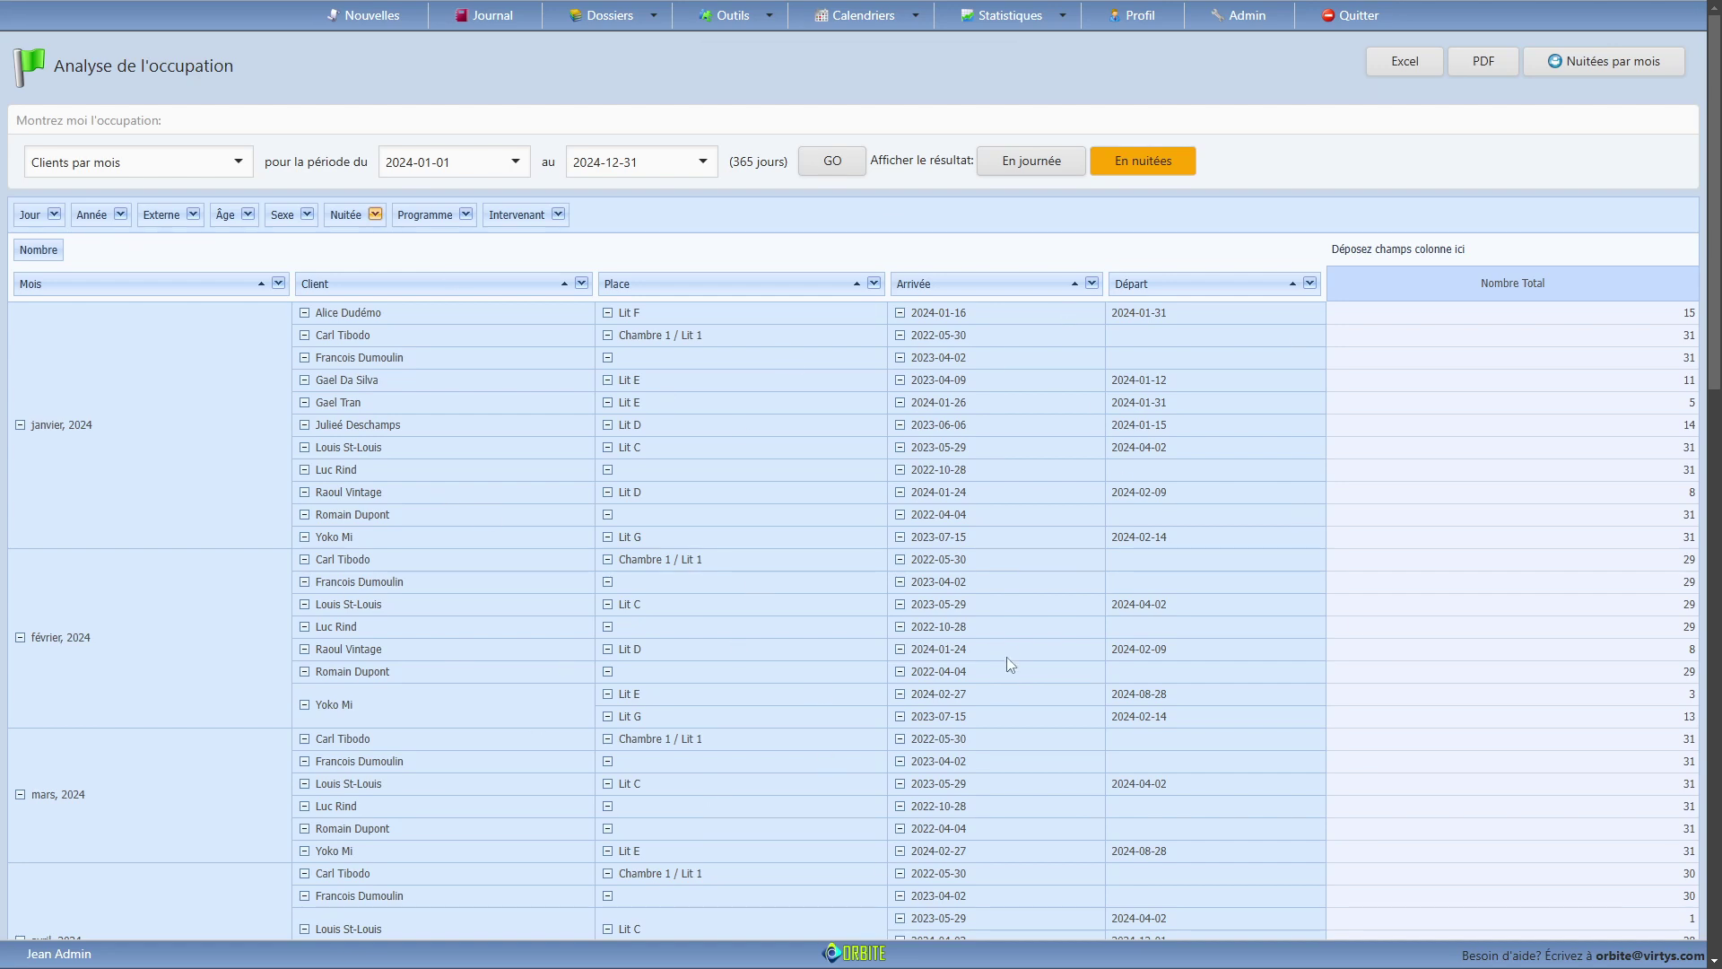
pyautogui.scroll(-1, 1022, 686)
pyautogui.scroll(1, 1003, 705)
pyautogui.moveTo(1067, 25)
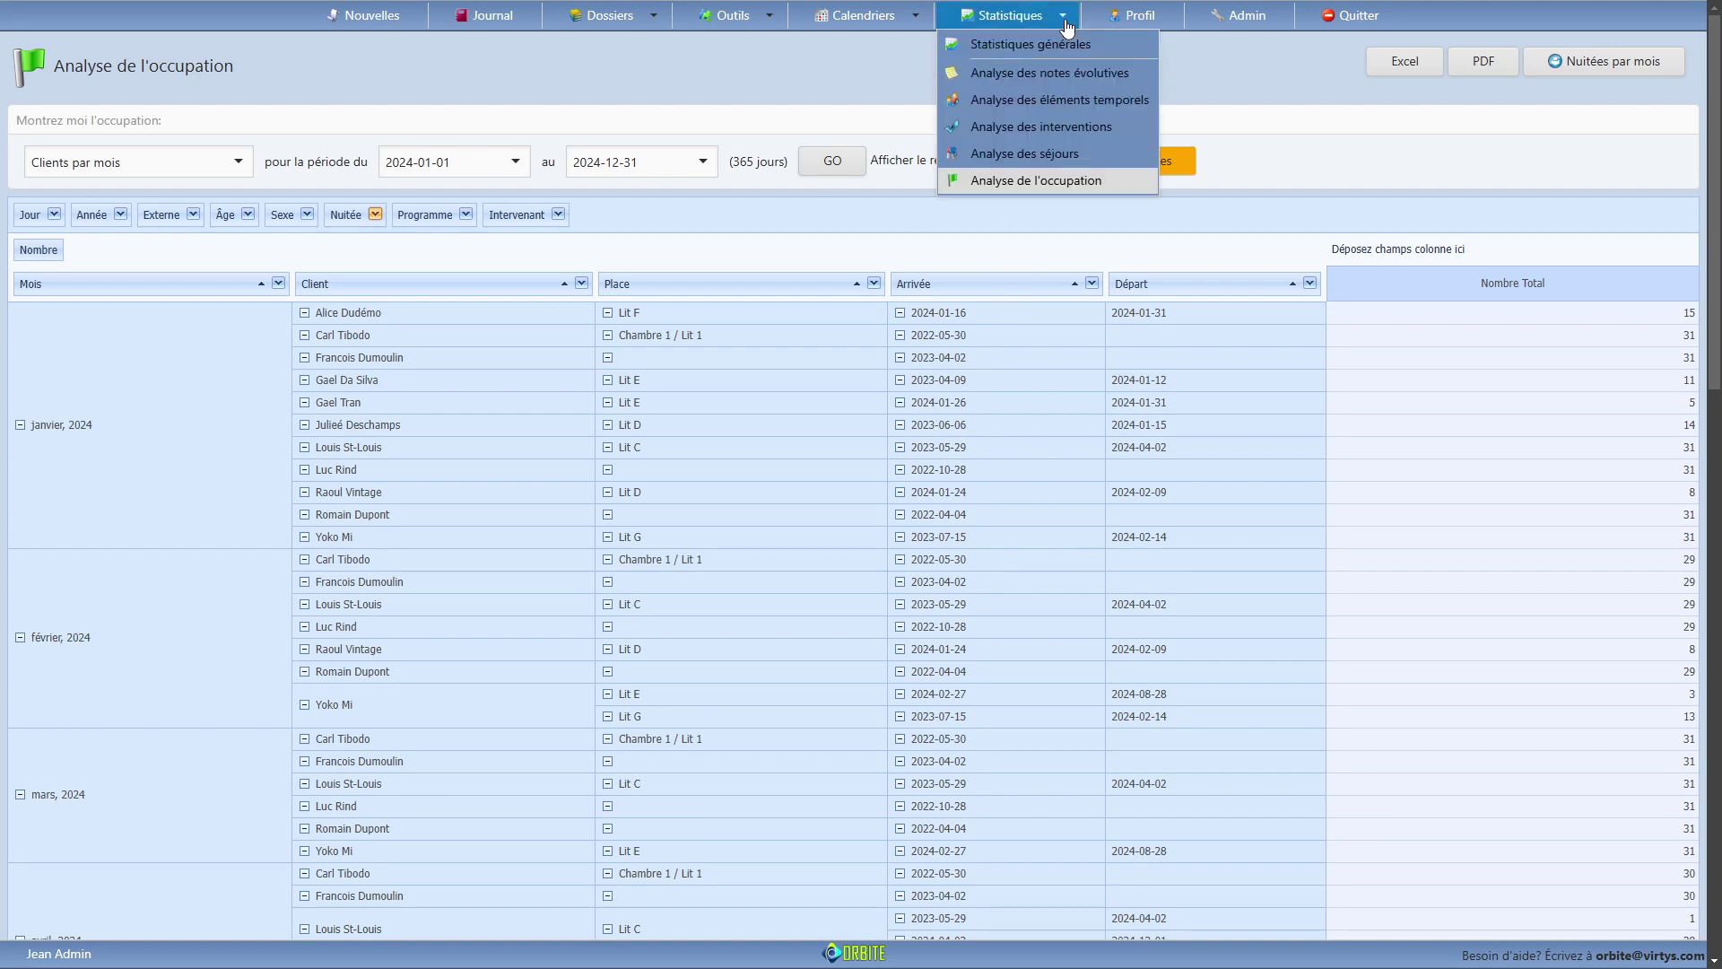